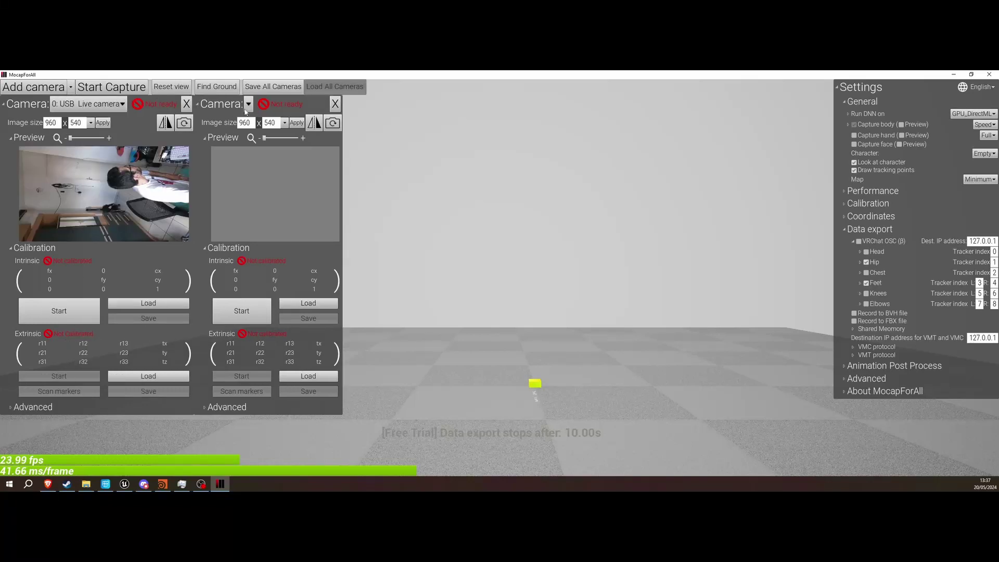
Step: Assign '1: USB Live camera' to the second camera slot
{"action": "left_click", "coordinate": [247, 106]}
{"action": "left_click", "coordinate": [246, 106]}
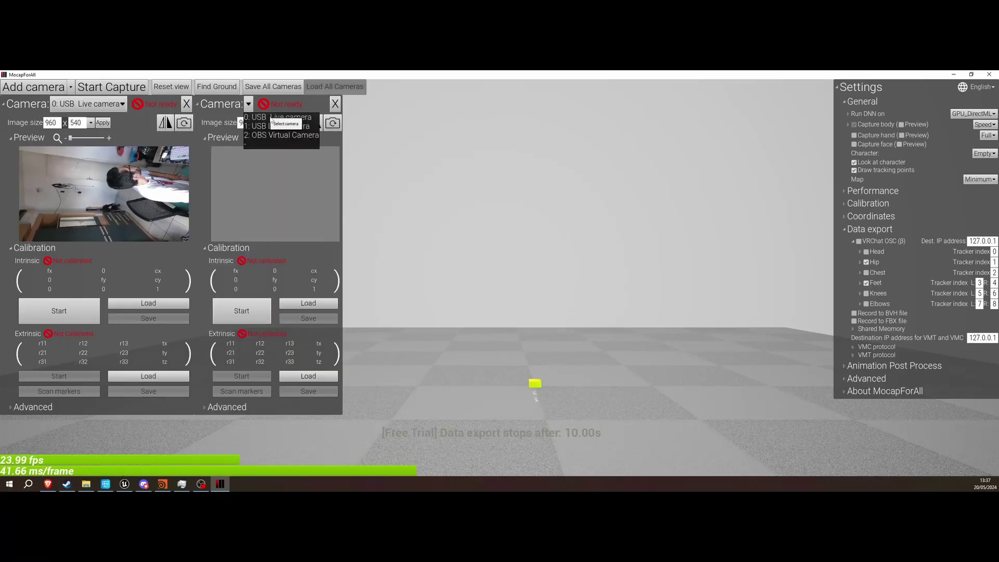
{"action": "left_click", "coordinate": [255, 130]}
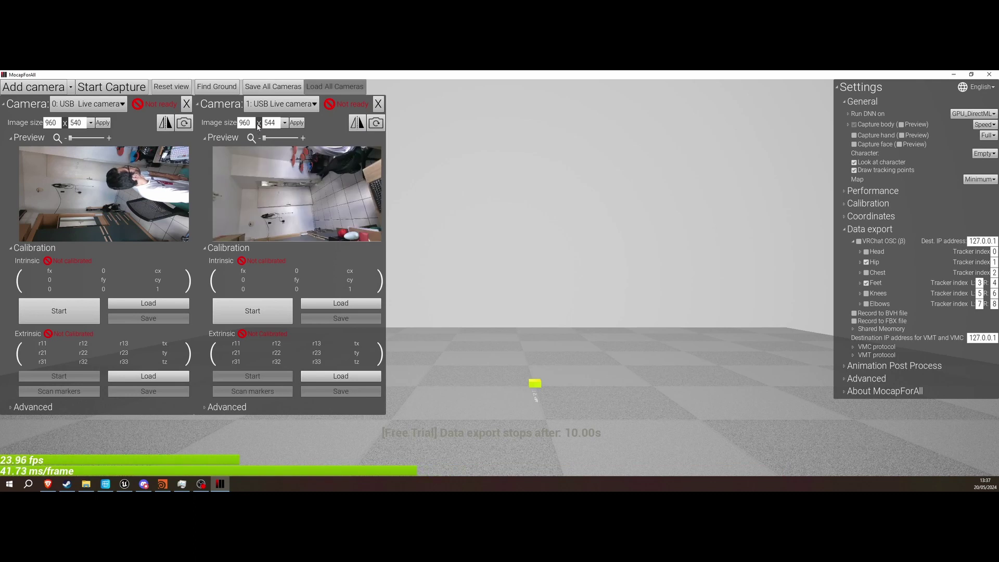
Step: Rotate both camera previews to portrait and bring up the first camera's saved intrinsic calibrations
{"action": "left_click", "coordinate": [184, 122]}
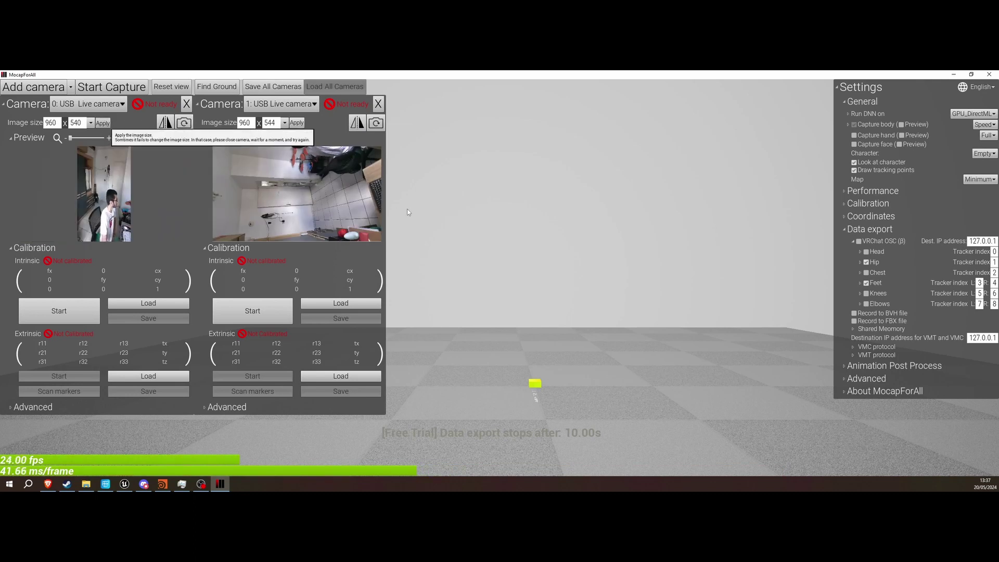
{"action": "left_click", "coordinate": [371, 127]}
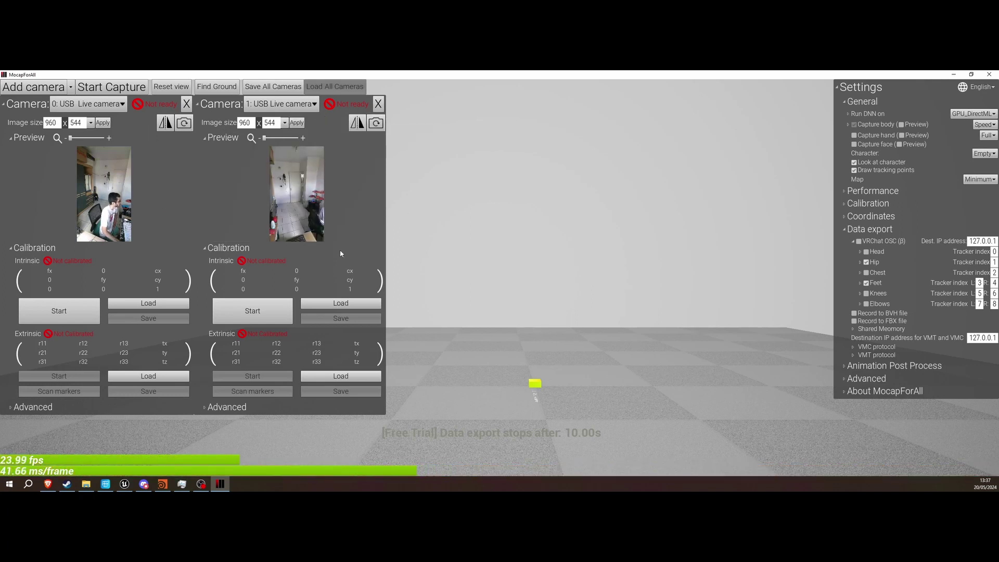
{"action": "left_click", "coordinate": [145, 307]}
Step: Load 'spedal 1 960 544' into camera 0 and 'spedal 2 960 544' into camera 1
{"action": "double_click", "coordinate": [438, 211]}
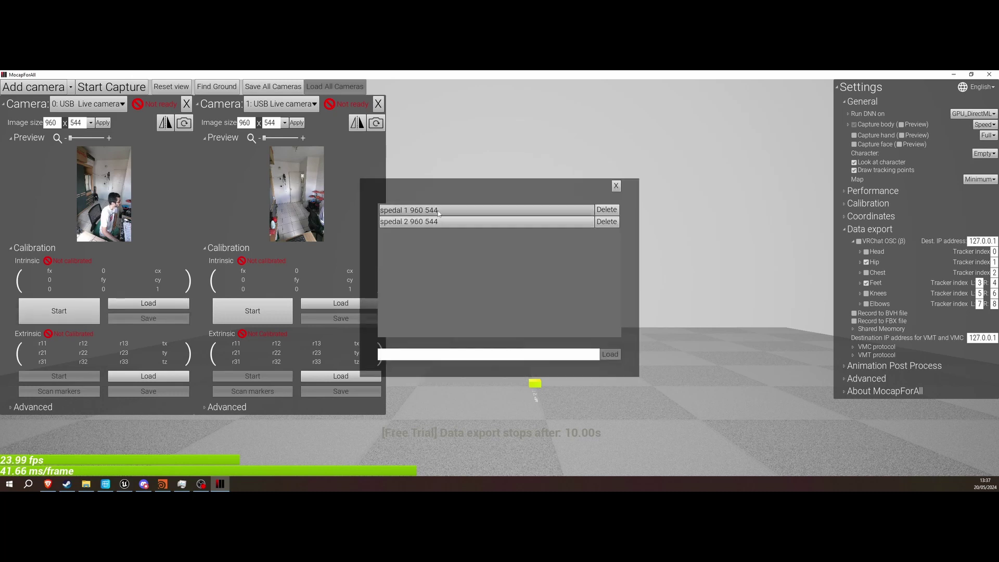
{"action": "left_click", "coordinate": [341, 303]}
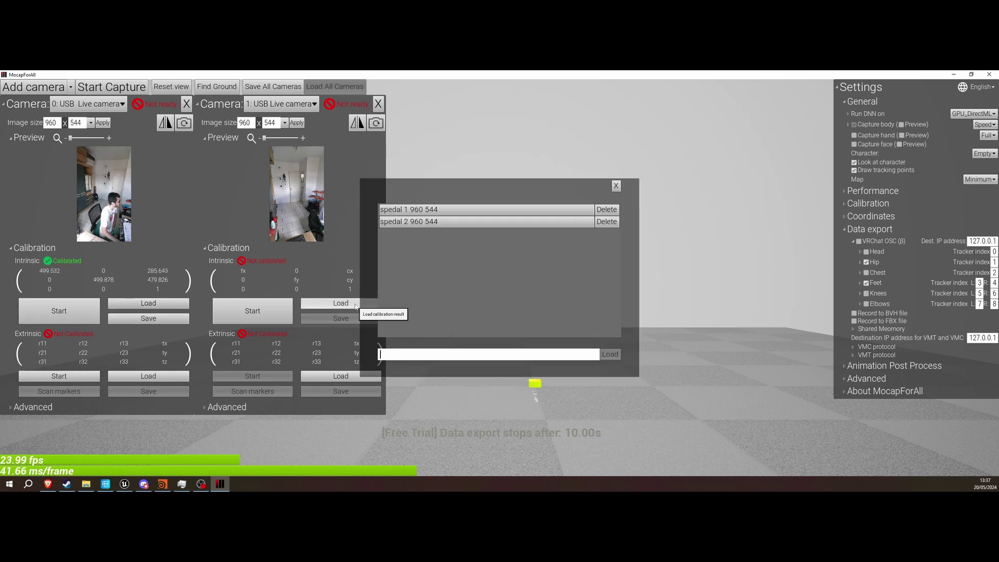
{"action": "double_click", "coordinate": [435, 221]}
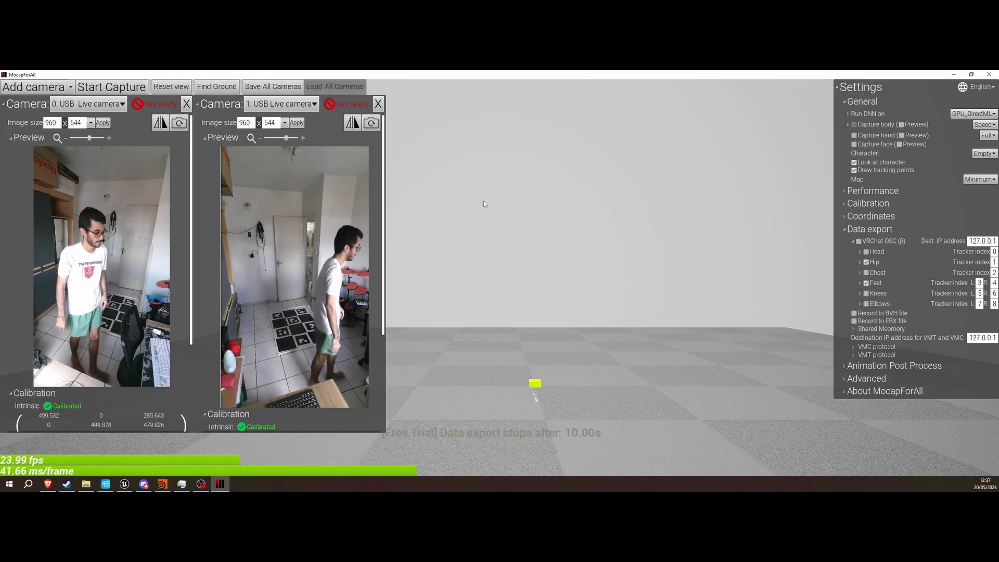
Step: Run the extrinsic position calibration for the second camera from the floor markers
{"action": "scroll", "coordinate": [315, 302], "scroll_direction": "down", "scroll_amount": 2}
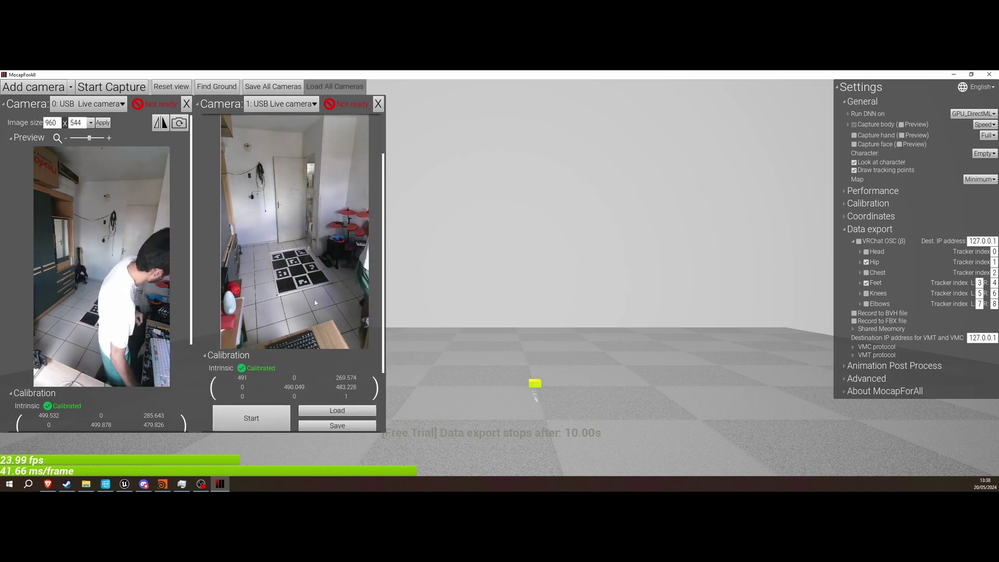
{"action": "scroll", "coordinate": [315, 302], "scroll_direction": "down", "scroll_amount": 2}
{"action": "left_click", "coordinate": [279, 414]}
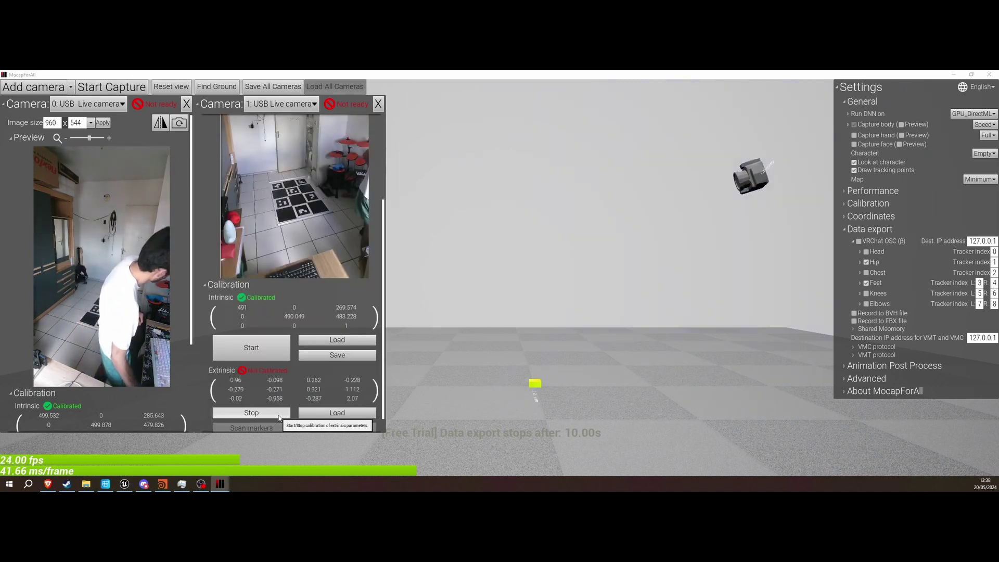
{"action": "left_click", "coordinate": [279, 414]}
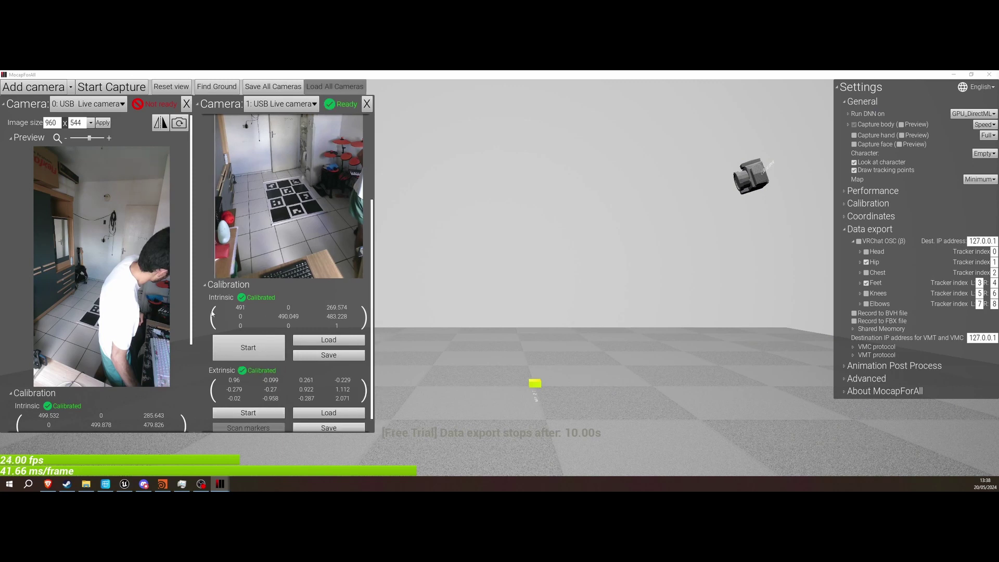
Step: Calibrate the first camera's position, collapse the second camera's panel, and start live capture
{"action": "scroll", "coordinate": [133, 256], "scroll_direction": "down", "scroll_amount": 3}
{"action": "scroll", "coordinate": [134, 255], "scroll_direction": "up", "scroll_amount": 2}
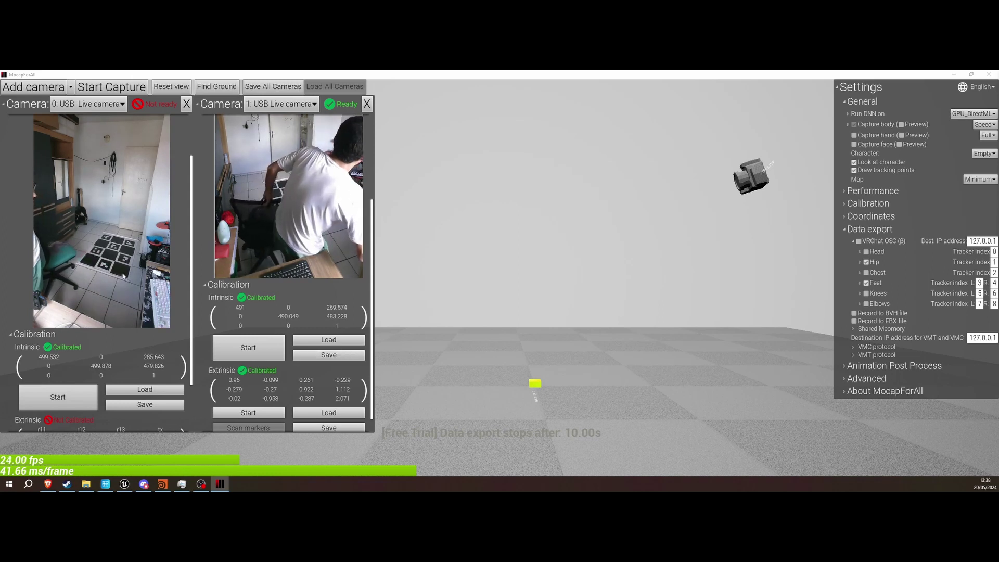
{"action": "scroll", "coordinate": [115, 337], "scroll_direction": "down", "scroll_amount": 3}
{"action": "left_click", "coordinate": [79, 394]}
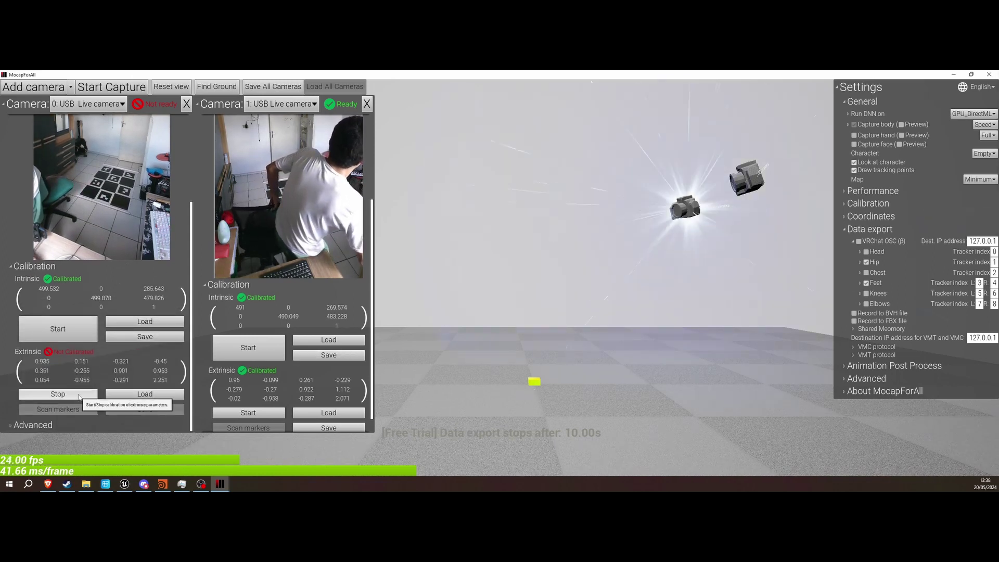
{"action": "left_click", "coordinate": [81, 394]}
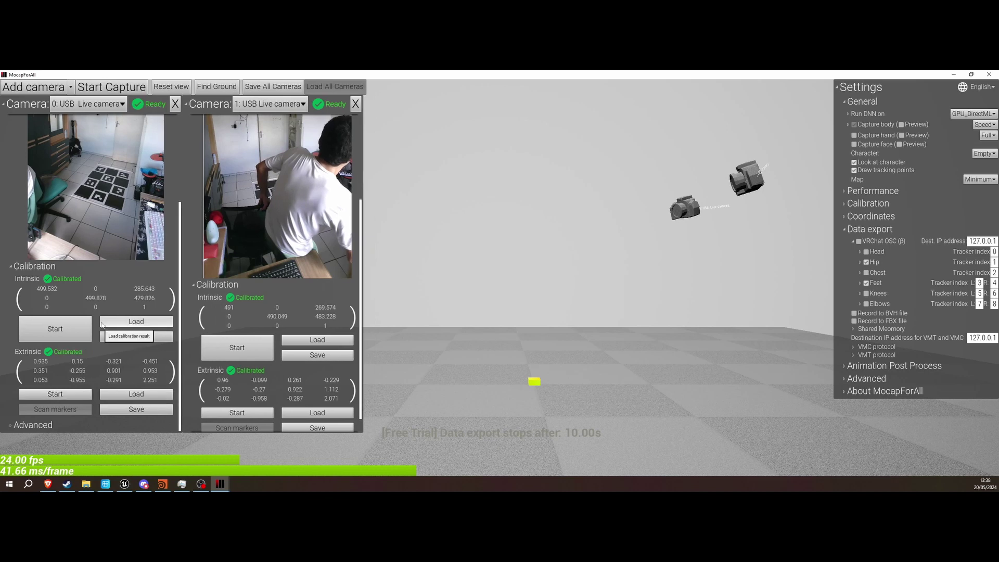
{"action": "scroll", "coordinate": [121, 284], "scroll_direction": "up", "scroll_amount": 5}
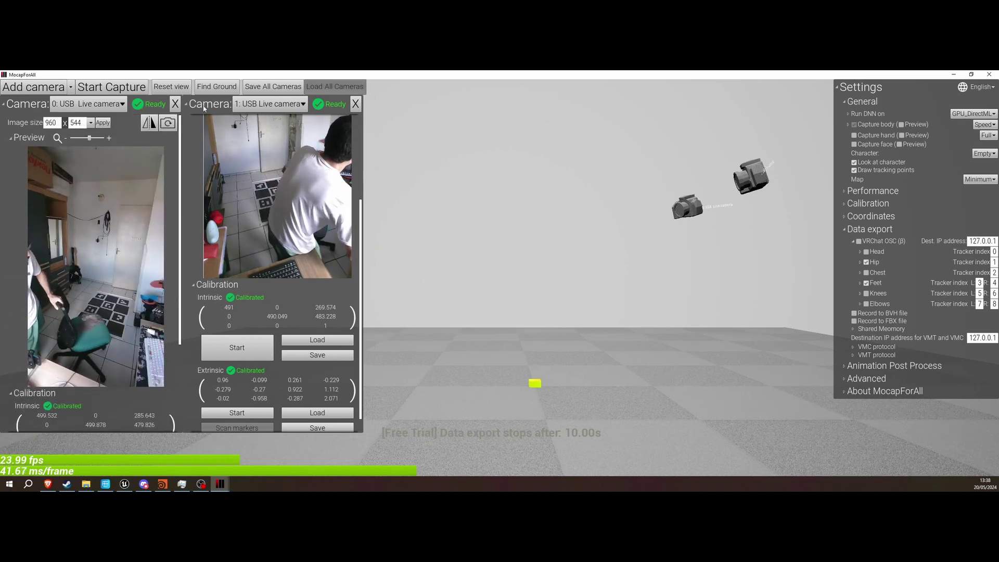
{"action": "left_click", "coordinate": [186, 104]}
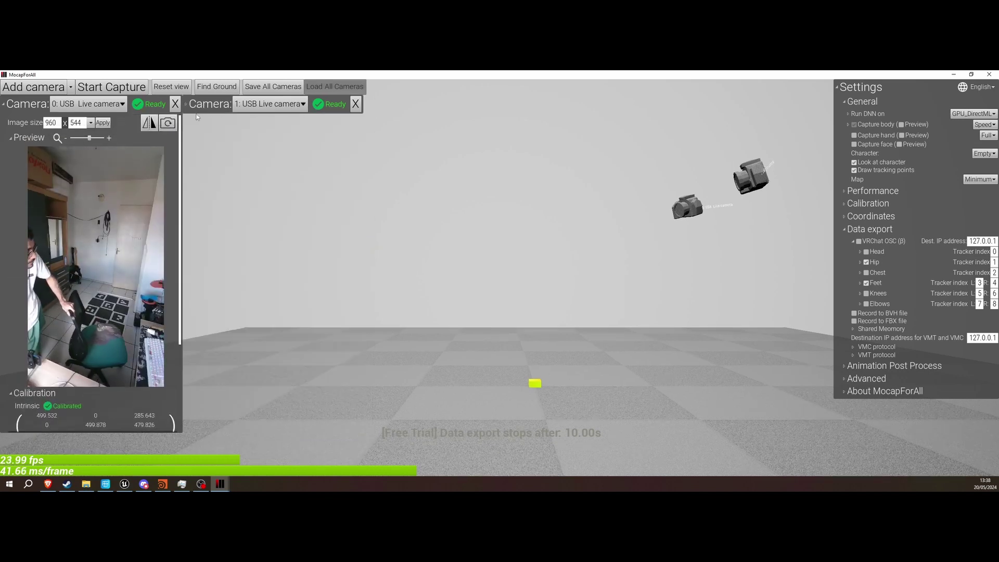
{"action": "left_click", "coordinate": [121, 88]}
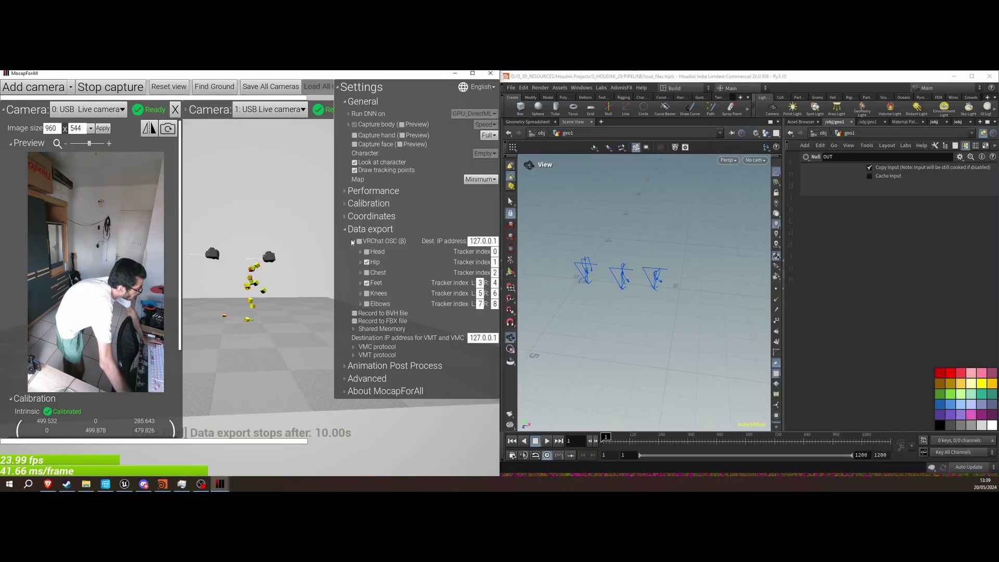
Step: Collapse the VRChat OSC tracker settings in the Data export panel
{"action": "left_click", "coordinate": [353, 241]}
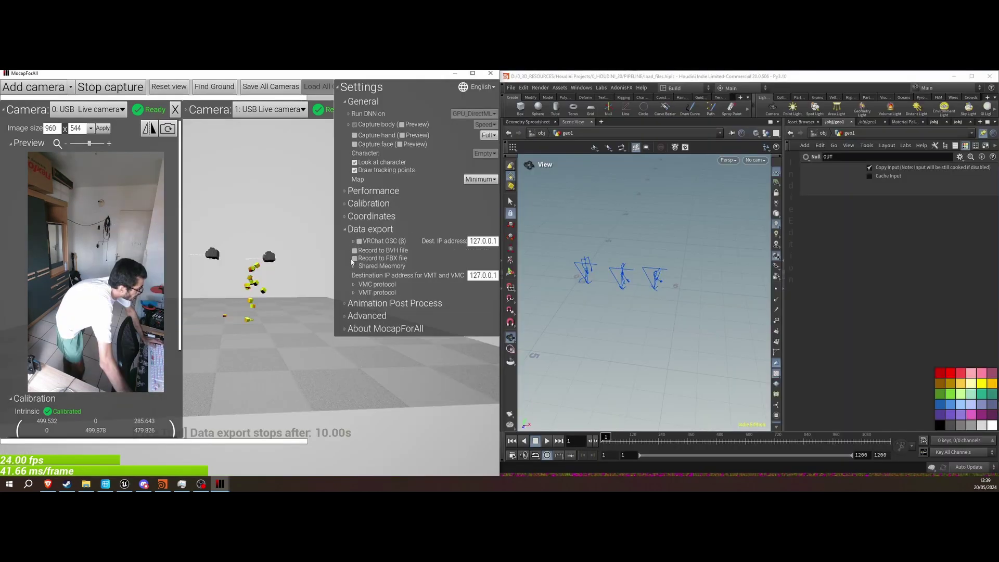
Step: Enable Record to FBX file, name it tut_motion, and start recording
{"action": "left_click", "coordinate": [356, 258]}
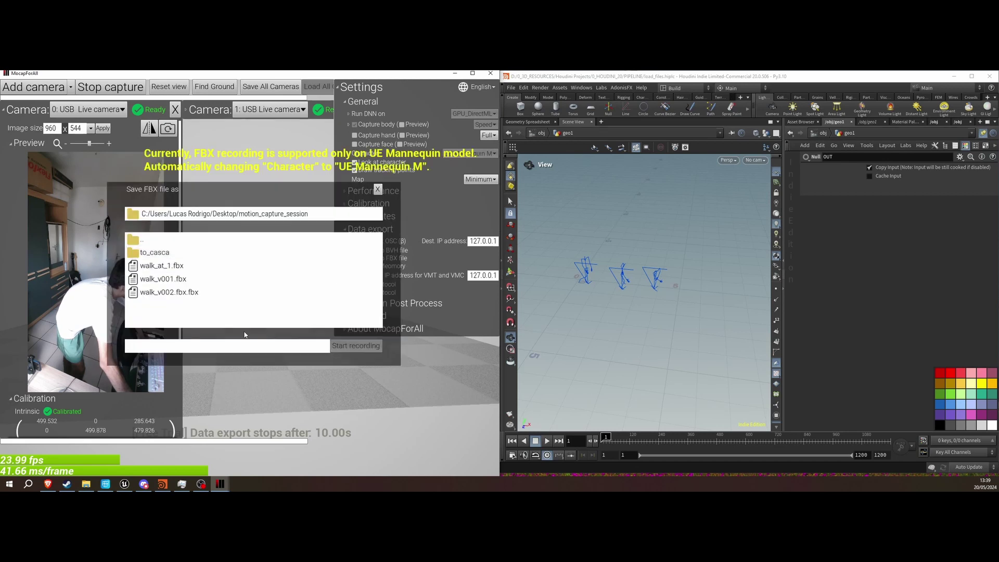
{"action": "left_click", "coordinate": [256, 345]}
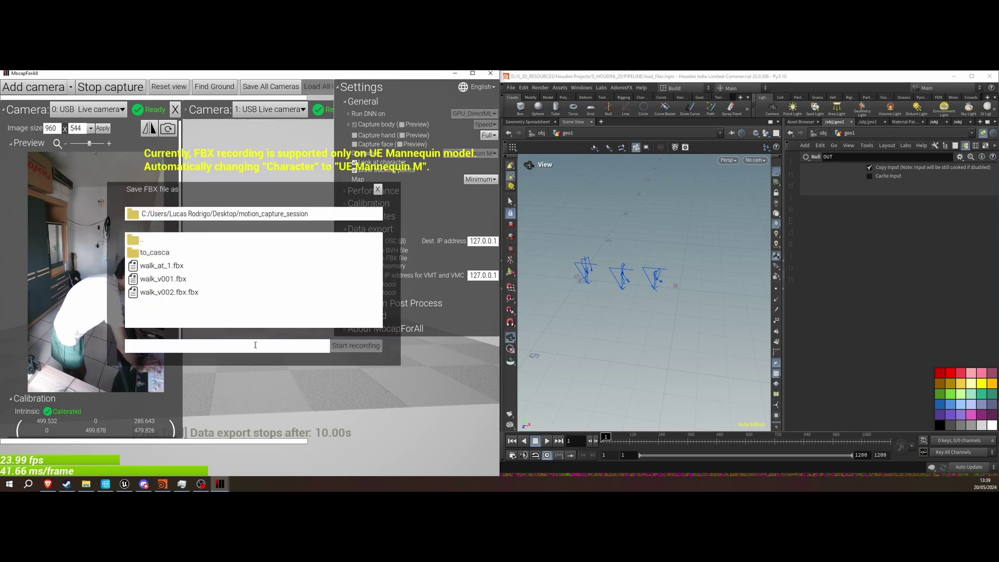
{"action": "key", "text": "BackSpace"}
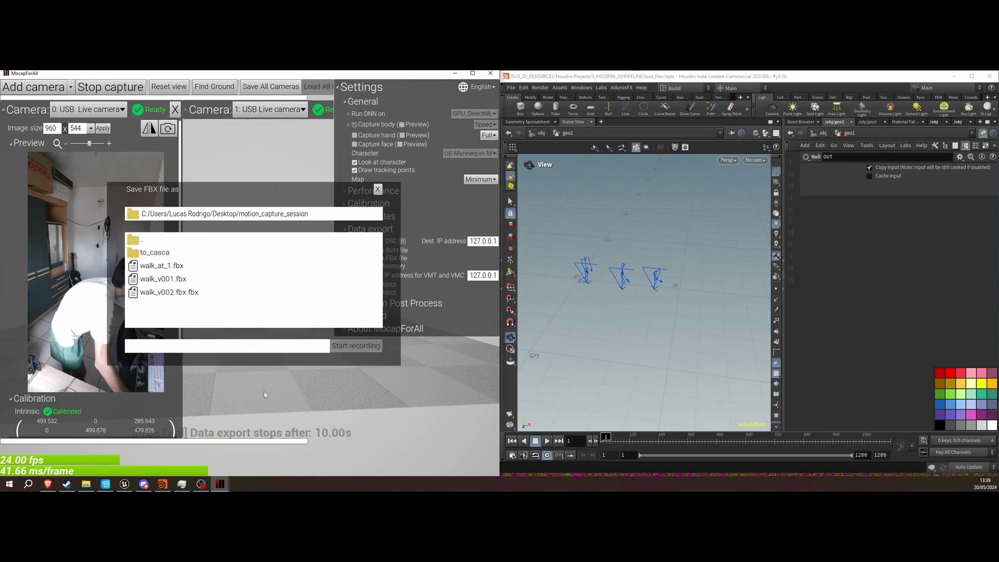
{"action": "type", "text": "came"}
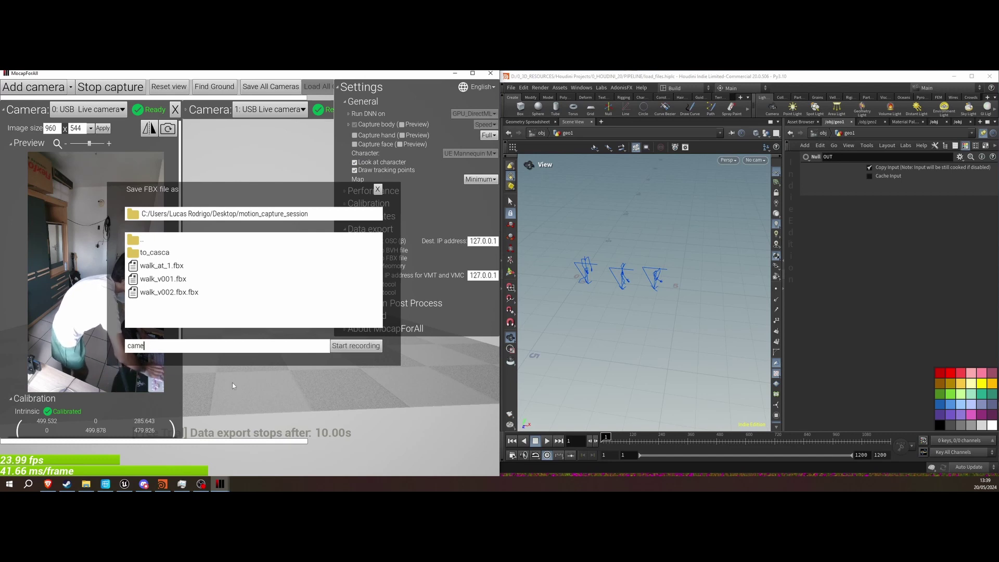
{"action": "key", "text": "BackSpace"}
{"action": "type", "text": "tut_motion"}
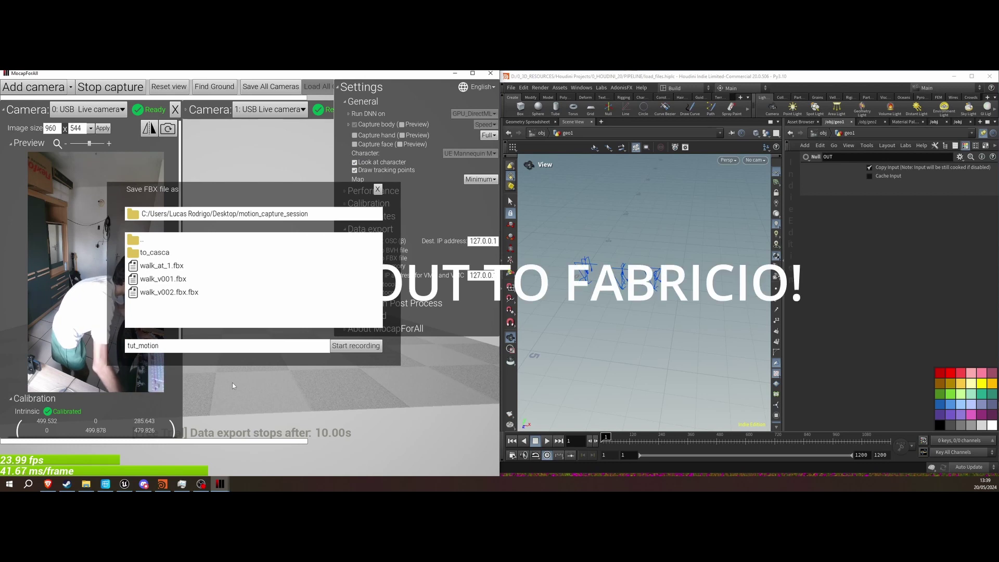
{"action": "left_click", "coordinate": [359, 347]}
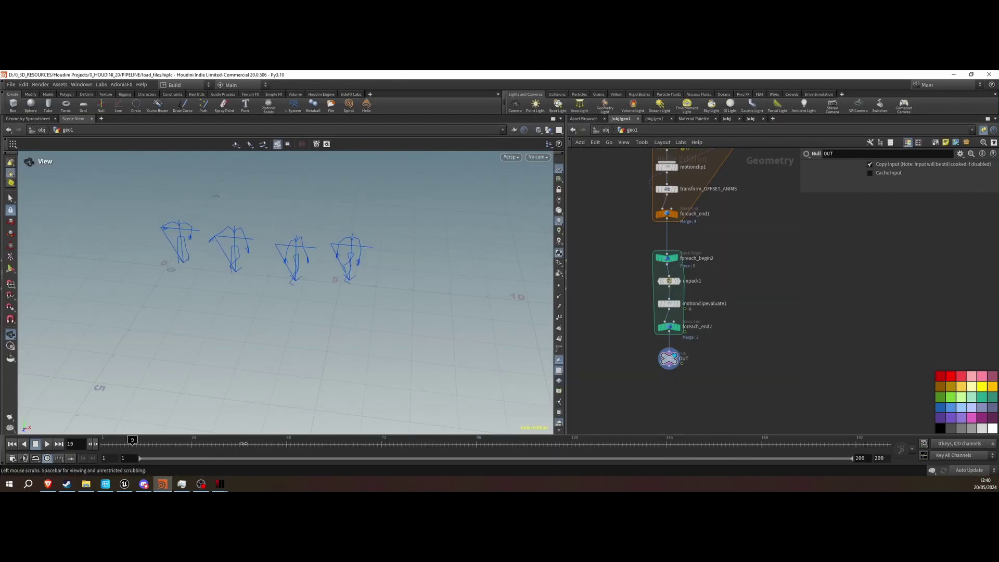
Step: Display the transform_OFFSET_ANIMS and foreach_end1 outputs, orbit to see all four skeletons, and select OUT
{"action": "scroll", "coordinate": [694, 385], "scroll_direction": "up", "scroll_amount": 3}
{"action": "middle_click_drag", "start_coordinate": [671, 275], "coordinate": [756, 375]}
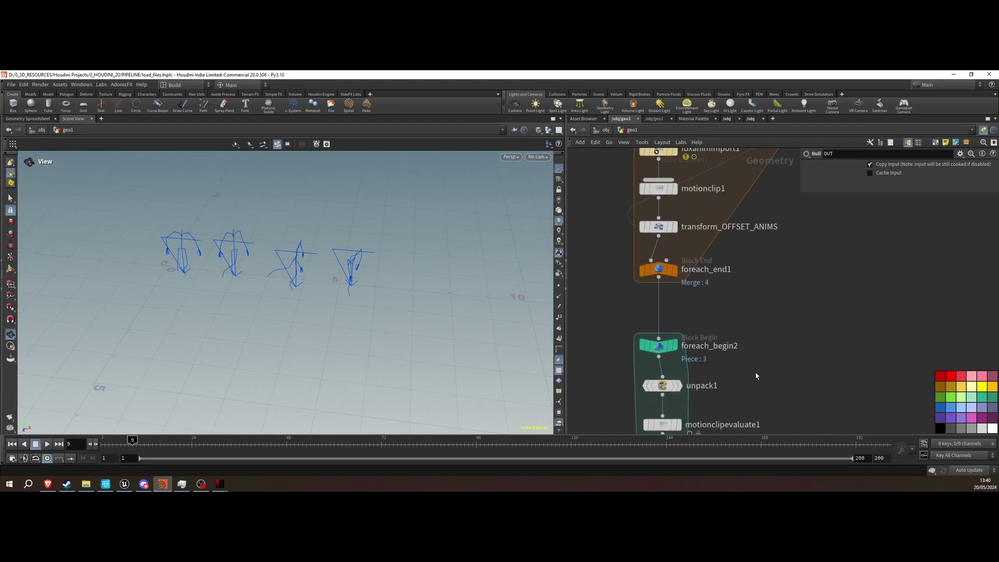
{"action": "left_click", "coordinate": [674, 229]}
{"action": "left_click", "coordinate": [661, 228]}
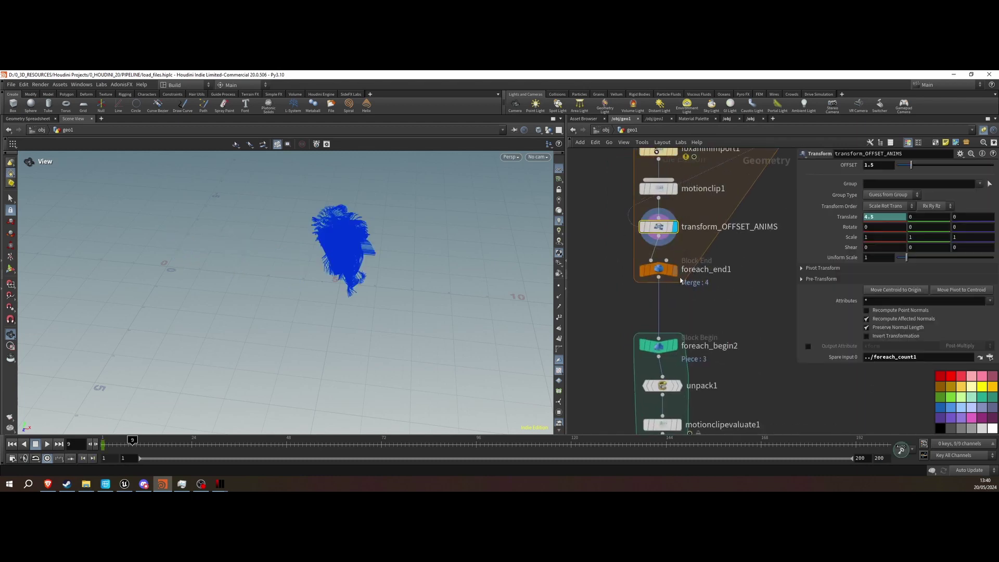
{"action": "left_click", "coordinate": [676, 272]}
{"action": "left_click", "coordinate": [658, 271]}
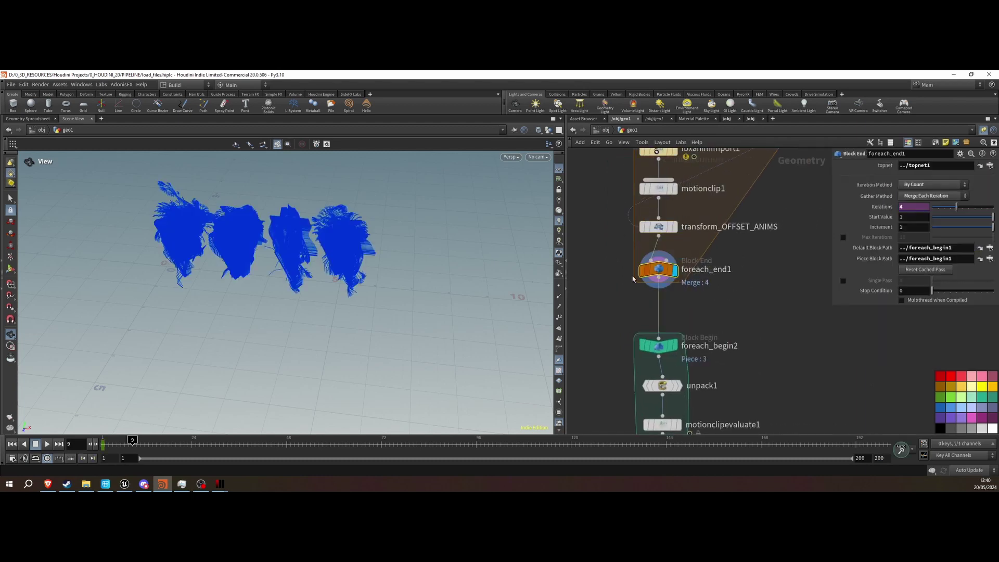
{"action": "left_click_drag", "start_coordinate": [317, 333], "coordinate": [416, 271]}
{"action": "scroll", "coordinate": [619, 338], "scroll_direction": "down", "scroll_amount": 3}
{"action": "scroll", "coordinate": [606, 380], "scroll_direction": "up", "scroll_amount": 2}
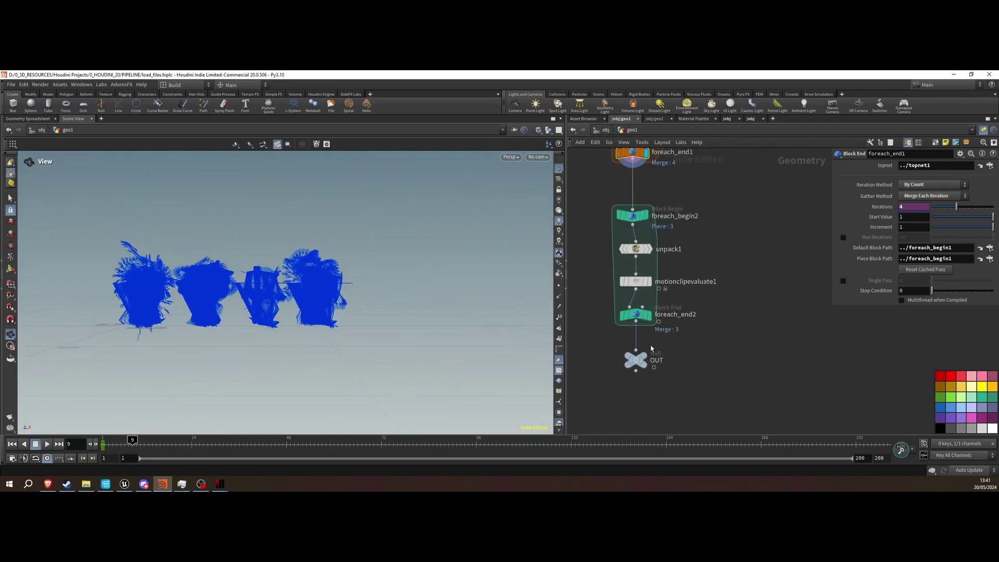
{"action": "left_click", "coordinate": [635, 361]}
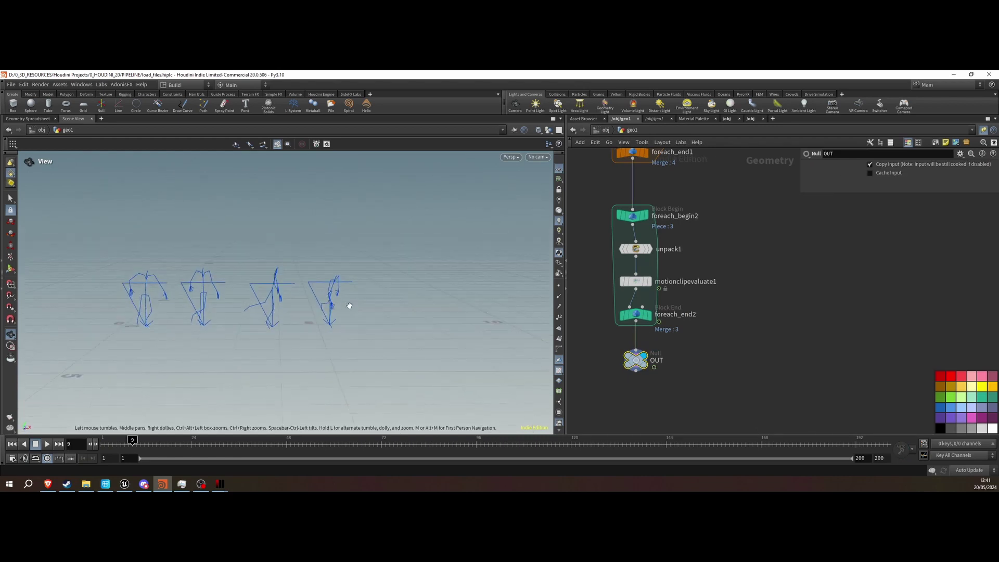
Step: Scrub the four skeletons' animation through frame 200, then switch to Unreal Engine
{"action": "left_click_drag", "start_coordinate": [130, 444], "coordinate": [205, 439]}
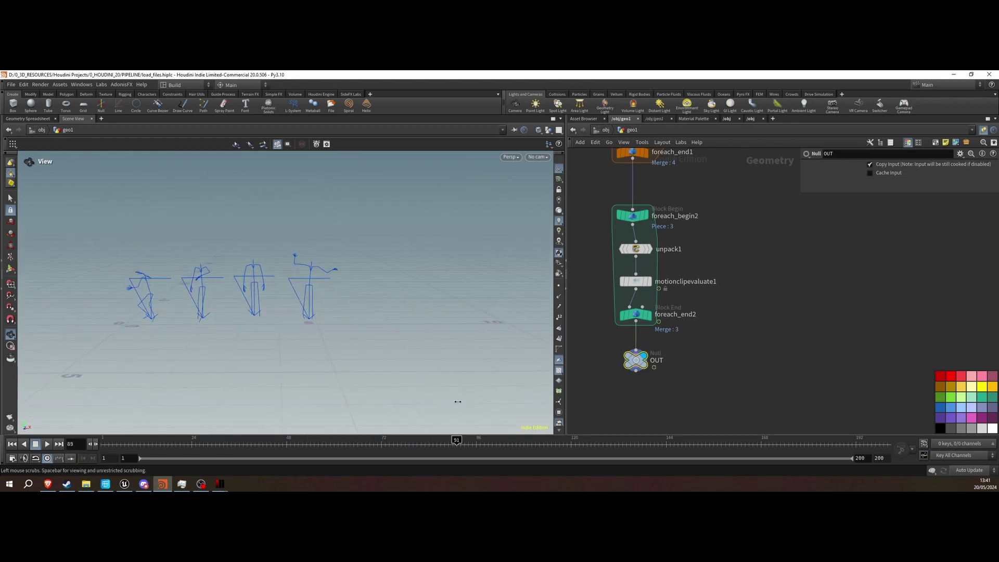
{"action": "left_click_drag", "start_coordinate": [185, 425], "coordinate": [149, 426]}
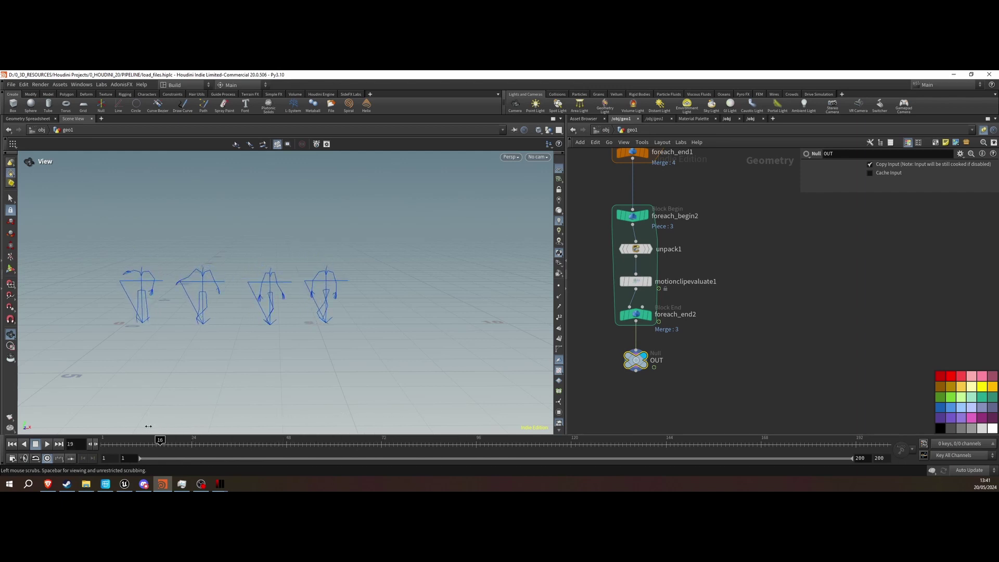
{"action": "left_click_drag", "start_coordinate": [213, 423], "coordinate": [419, 427]}
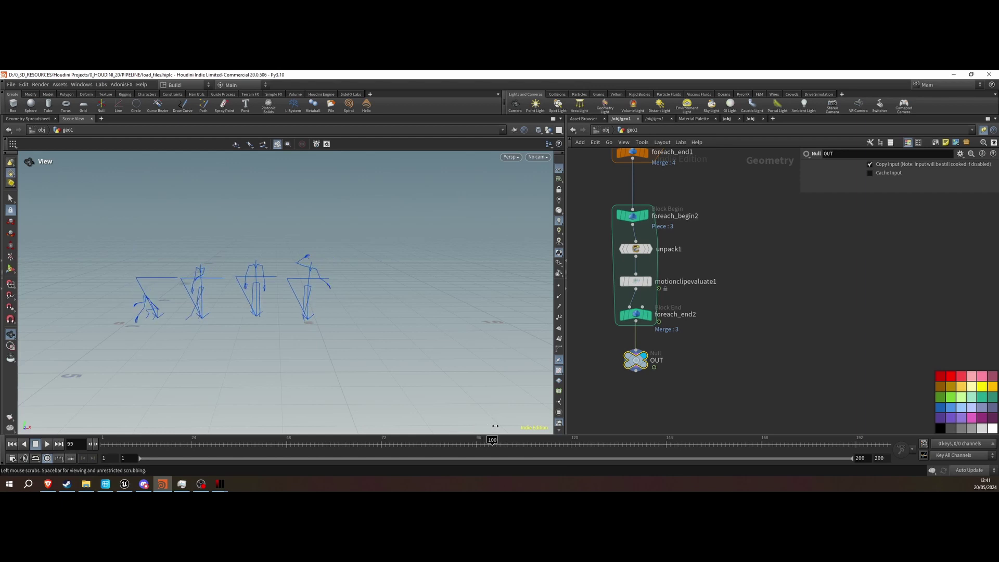
{"action": "left_click_drag", "start_coordinate": [494, 426], "coordinate": [527, 426]}
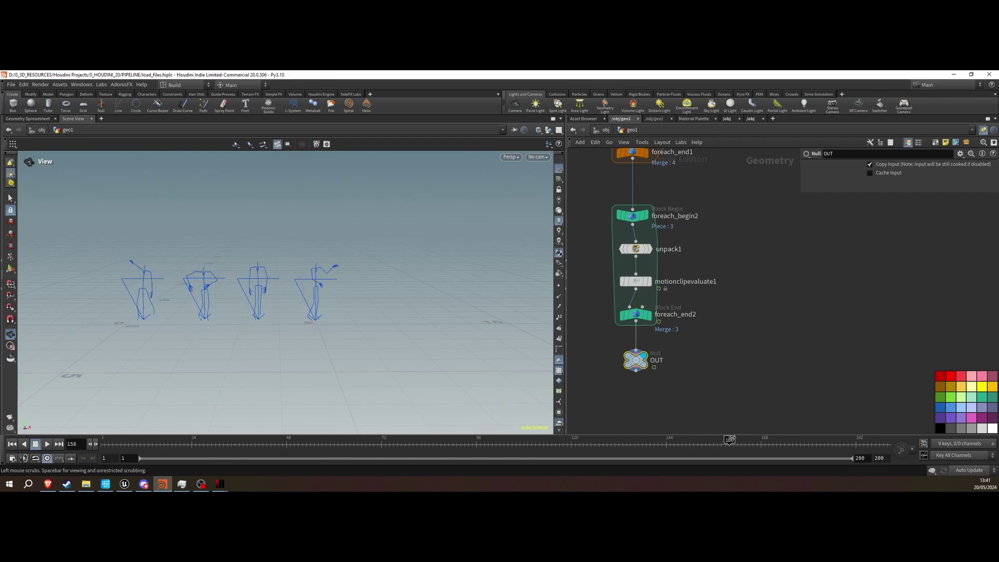
{"action": "left_click_drag", "start_coordinate": [873, 437], "coordinate": [886, 438]}
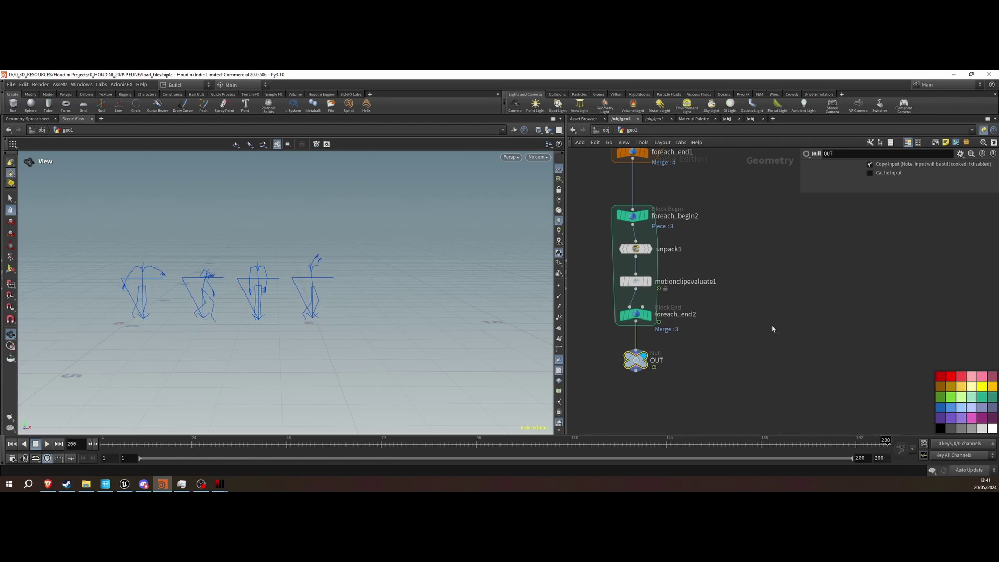
{"action": "left_click", "coordinate": [125, 485]}
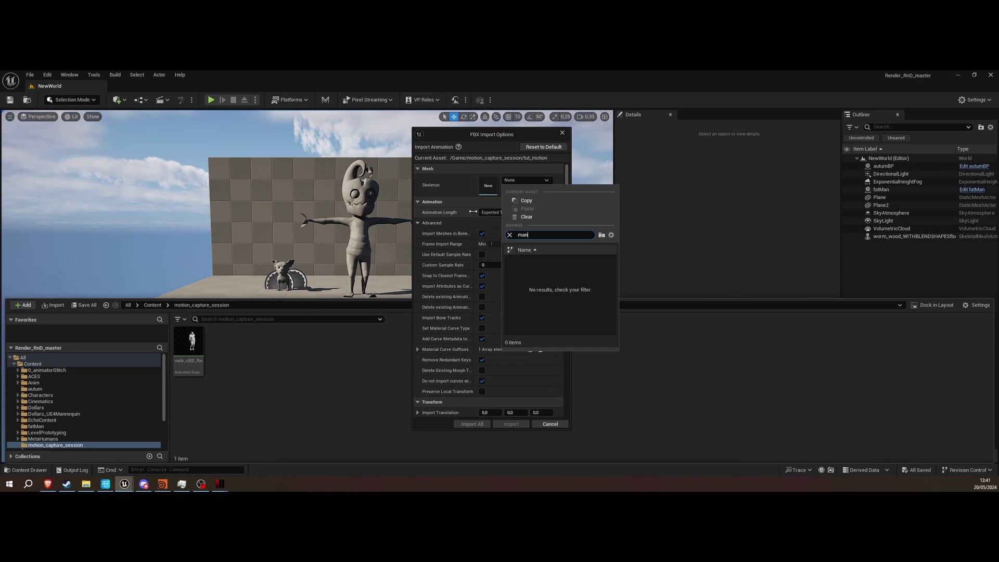
Step: Import the FBX animation using SK_Mannequin_Skeleton as the skeleton
{"action": "type", "text": "ne"}
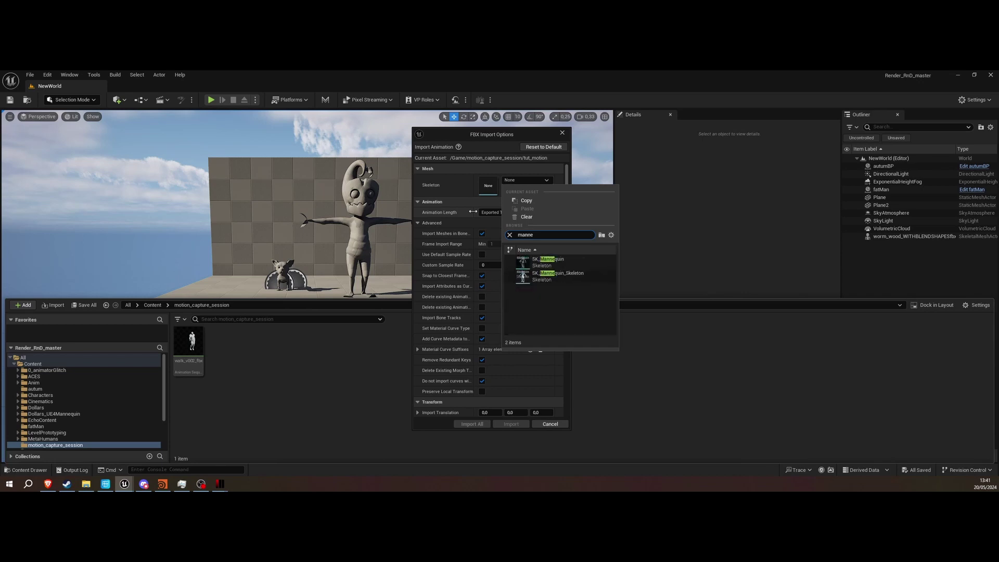
{"action": "left_click", "coordinate": [556, 280]}
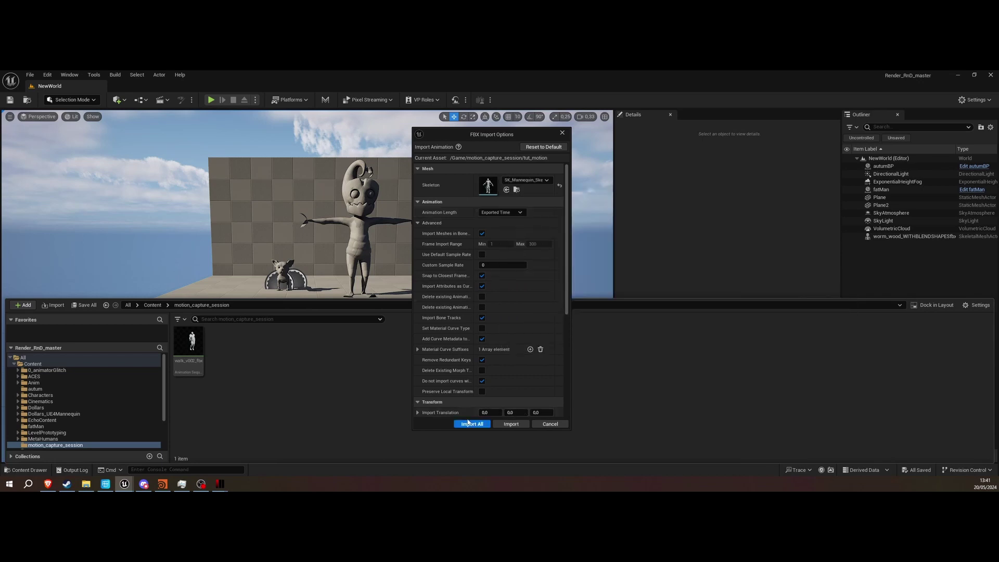
{"action": "left_click", "coordinate": [467, 424]}
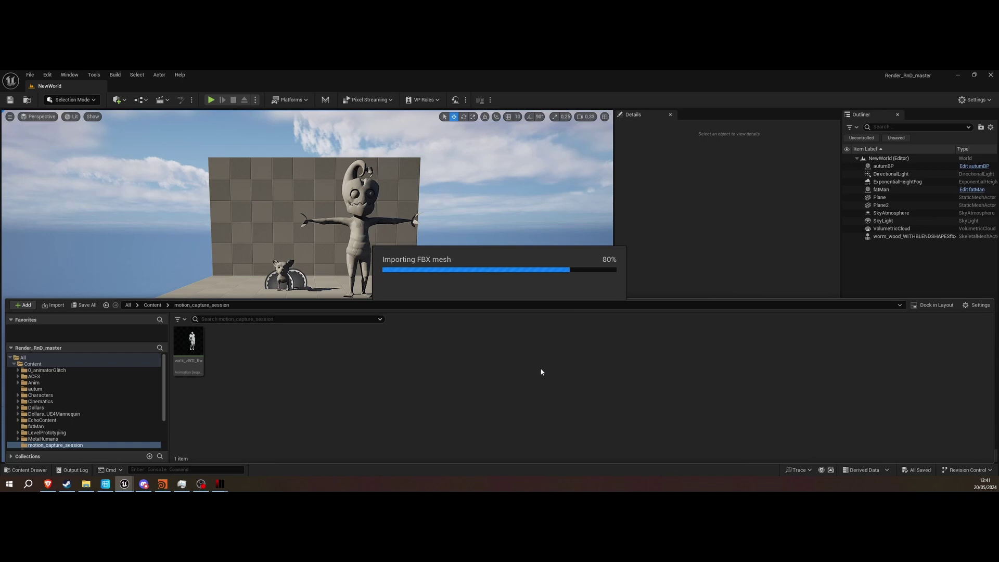
Step: Open the imported tut_motion animation from the motion_capture_session folder
{"action": "key", "text": "ctrl+space"}
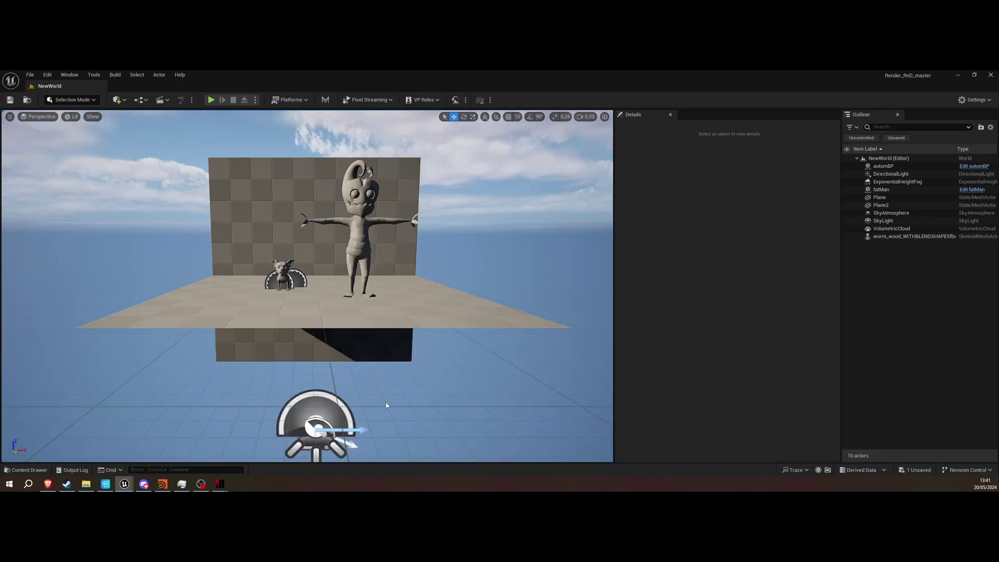
{"action": "key", "text": "ctrl+space"}
{"action": "left_click", "coordinate": [224, 348]}
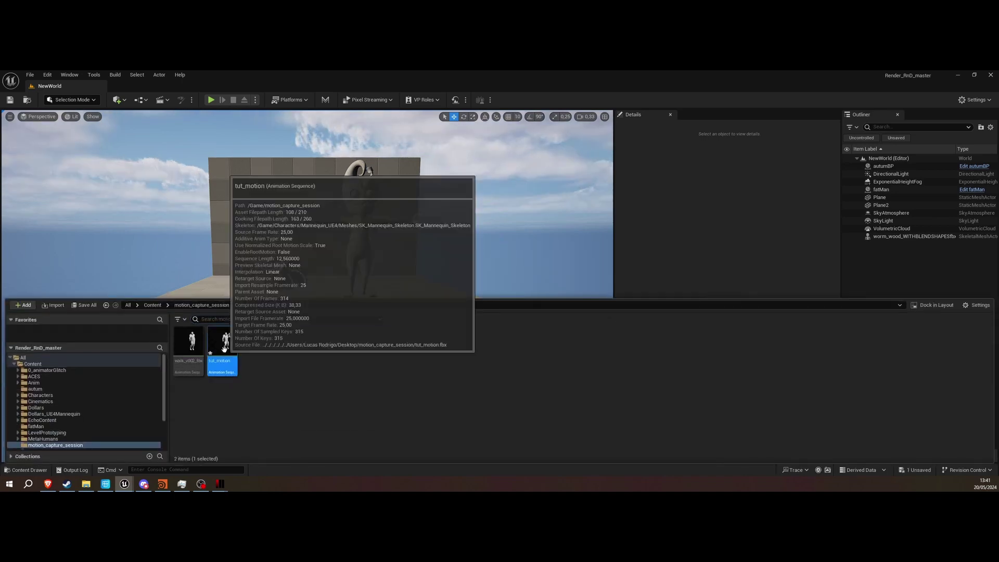
{"action": "key", "text": "ctrl+space"}
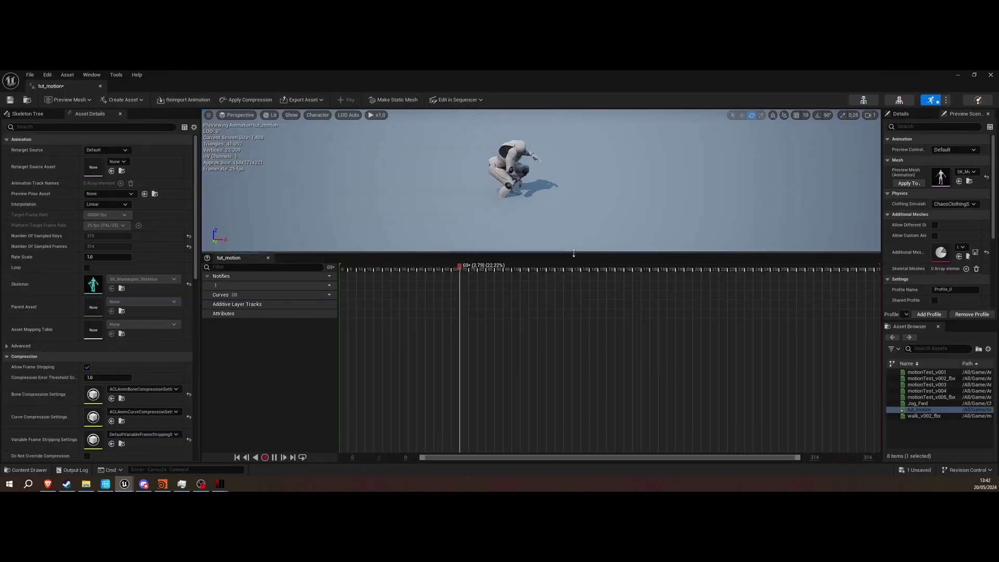
Step: Enlarge the tut_motion preview area to watch the mannequin play the captured motion
{"action": "left_click_drag", "start_coordinate": [571, 255], "coordinate": [572, 390]}
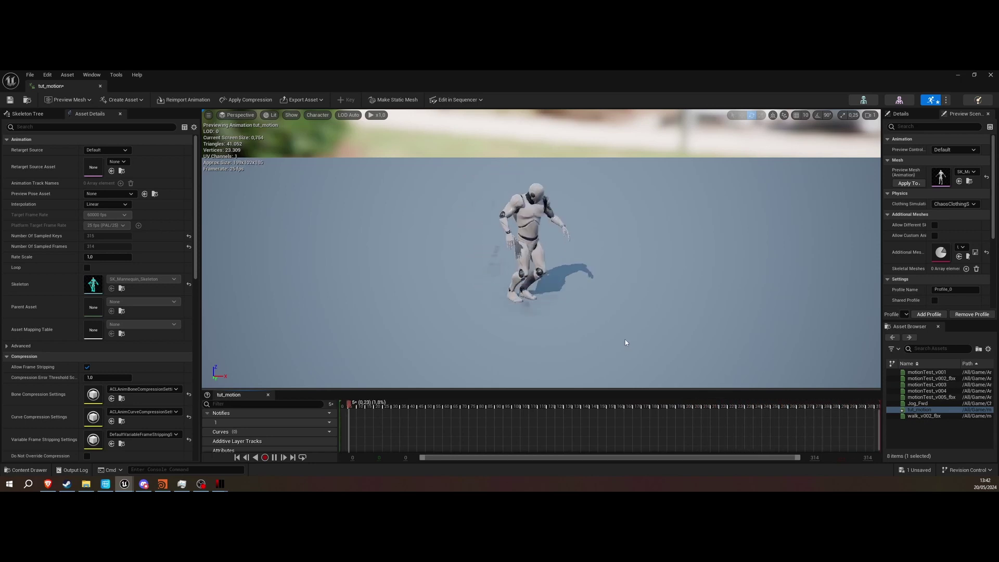
Step: Close the tut_motion animation editor and save the tut_motion asset
{"action": "left_click", "coordinate": [991, 74]}
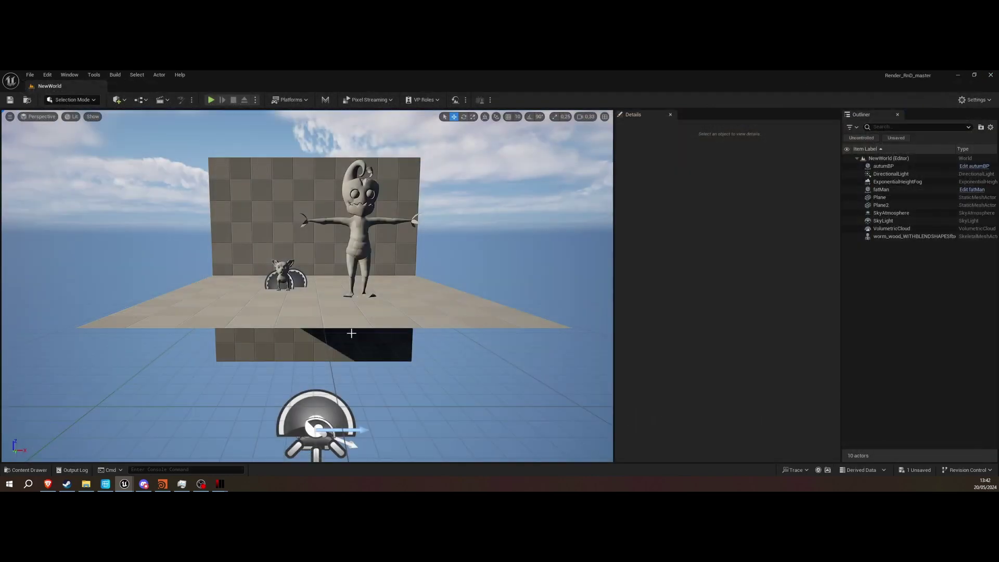
{"action": "key", "text": "ctrl+space"}
{"action": "key", "text": "ctrl+s"}
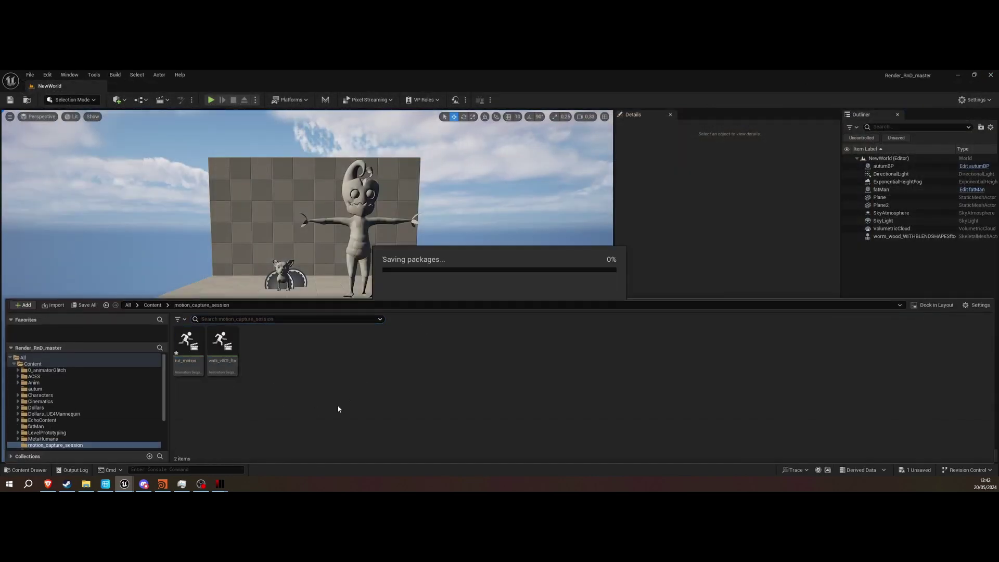
Step: Retarget tut_motion onto worm_wood and export it to the motion_capture_session folder
{"action": "right_click", "coordinate": [192, 350]}
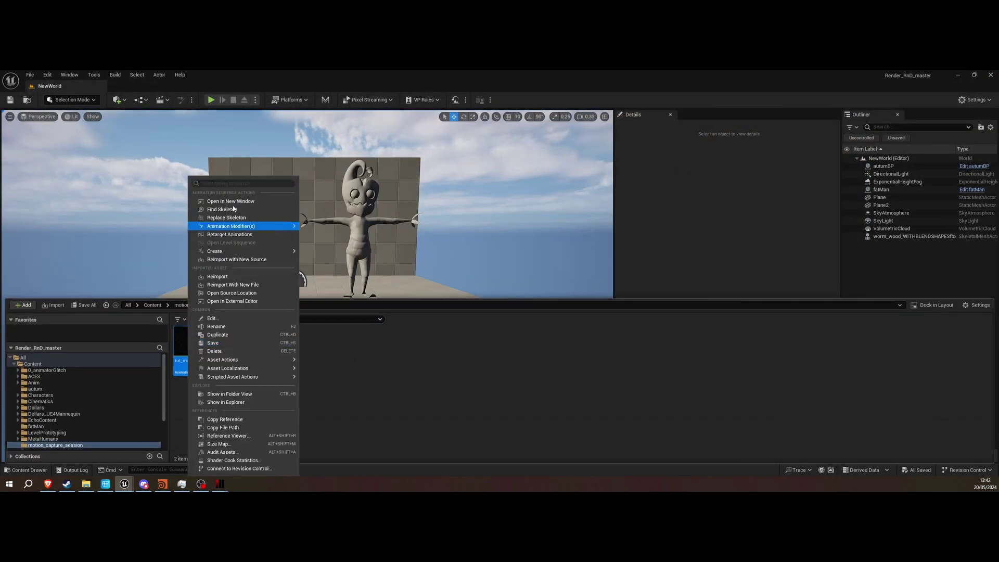
{"action": "left_click", "coordinate": [222, 234]}
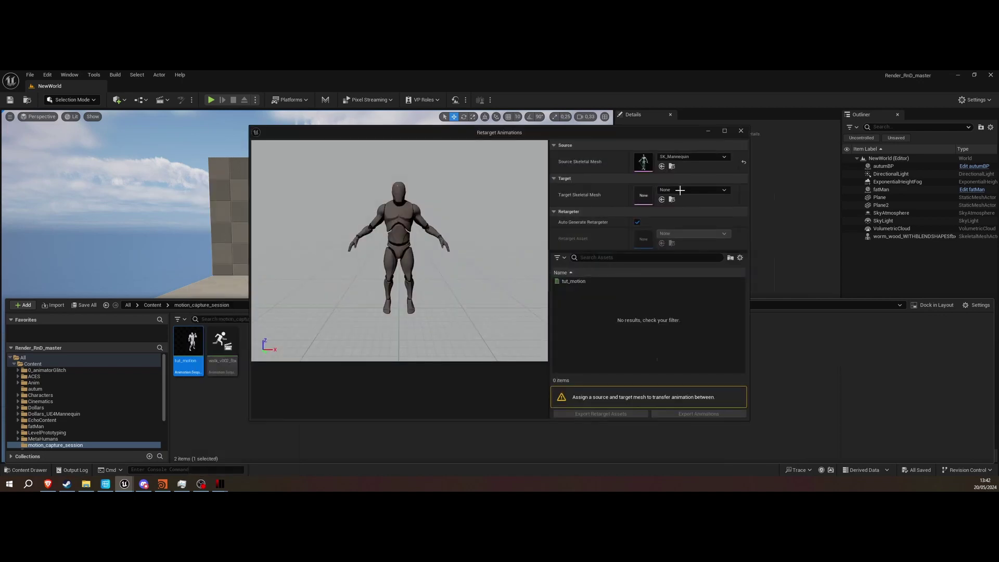
{"action": "left_click", "coordinate": [679, 191]}
{"action": "left_click", "coordinate": [635, 288]}
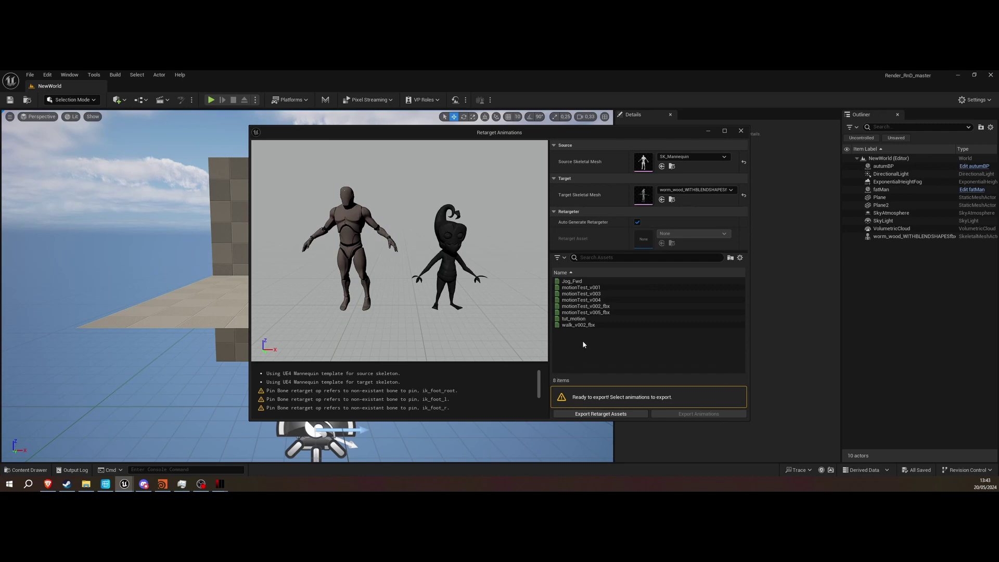
{"action": "left_click", "coordinate": [574, 319]}
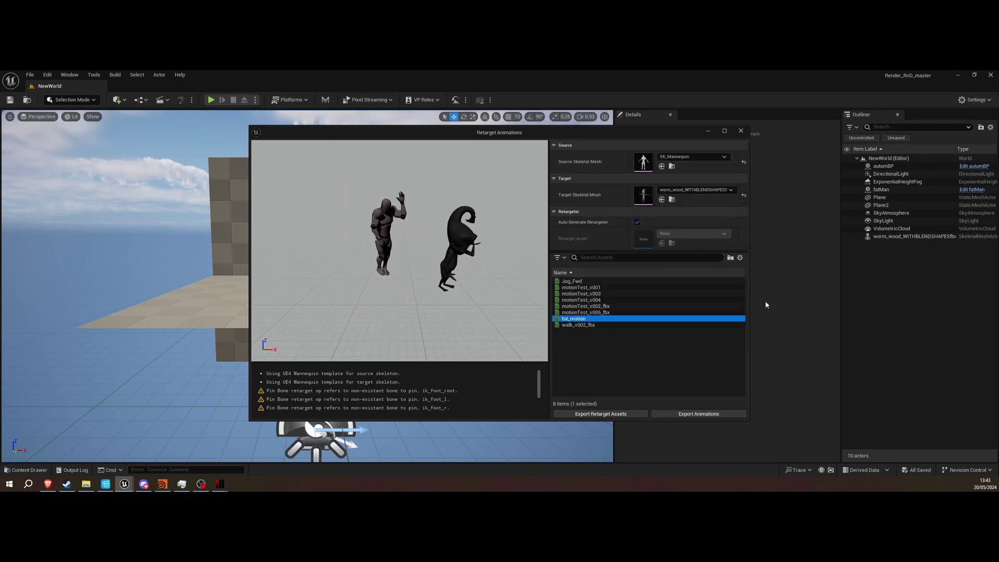
{"action": "left_click", "coordinate": [695, 415]}
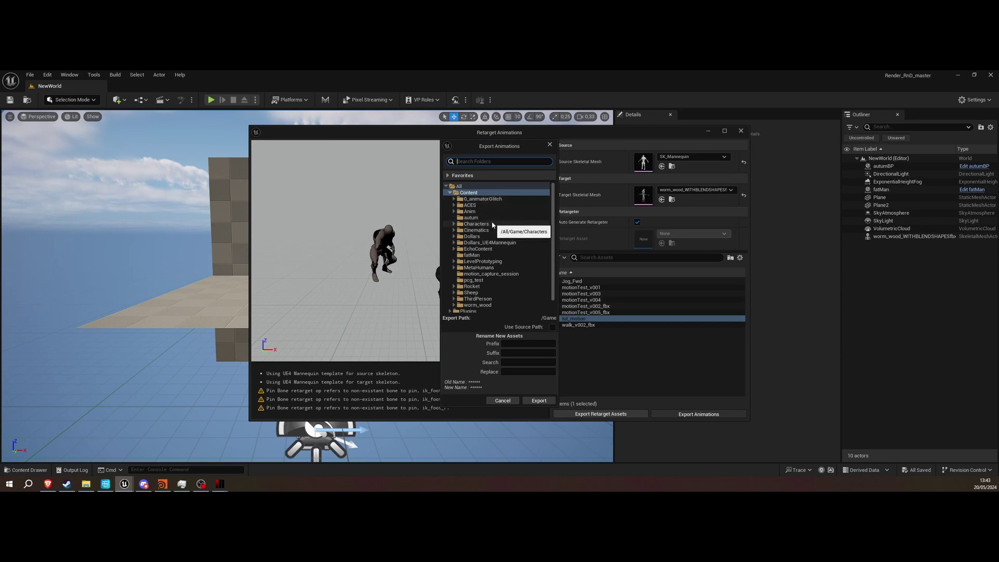
{"action": "left_click", "coordinate": [500, 274]}
{"action": "left_click", "coordinate": [528, 400]}
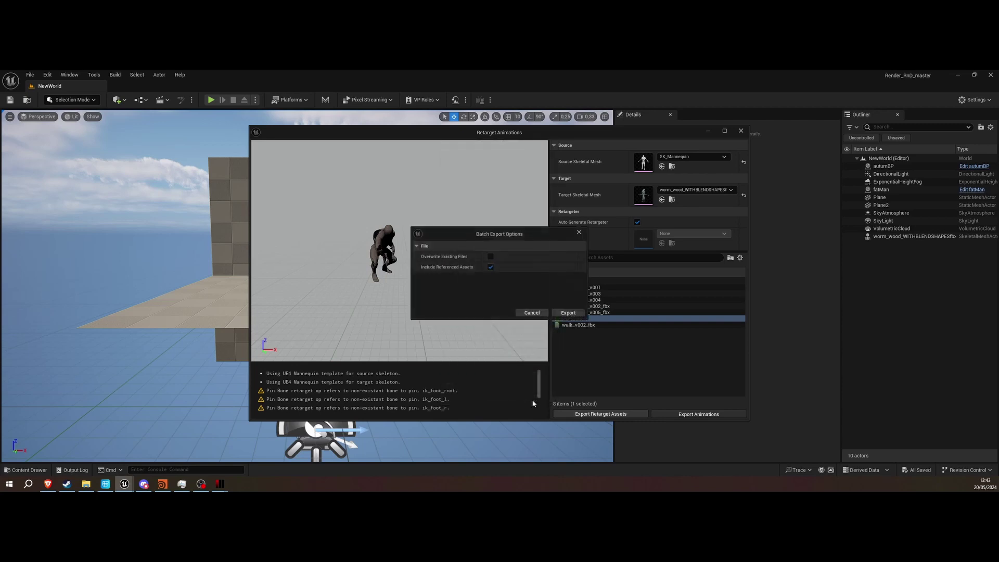
{"action": "left_click", "coordinate": [557, 312]}
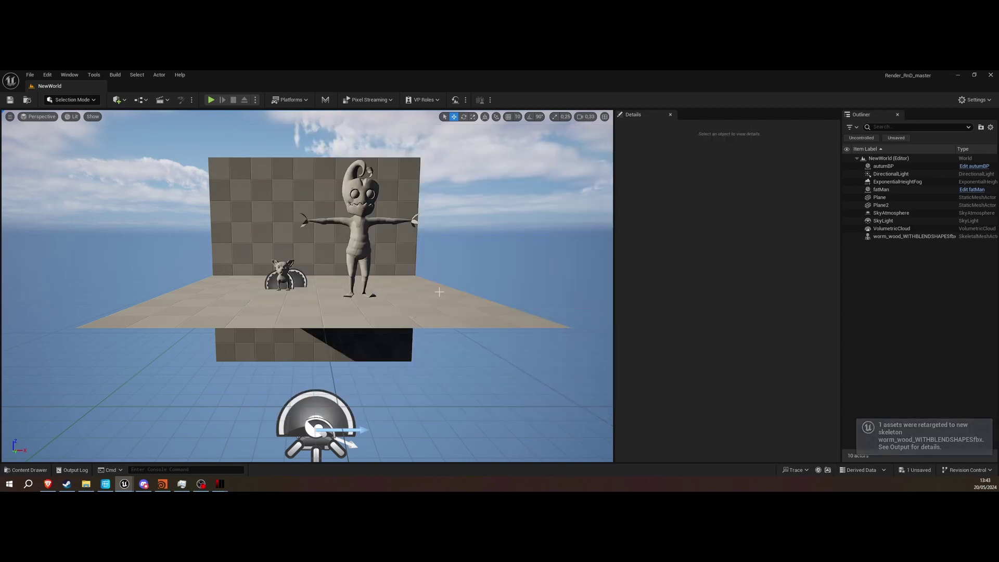
Step: Open tut_motion1 from the motion_capture_session folder to play it on worm_wood
{"action": "key", "text": "ctrl+space"}
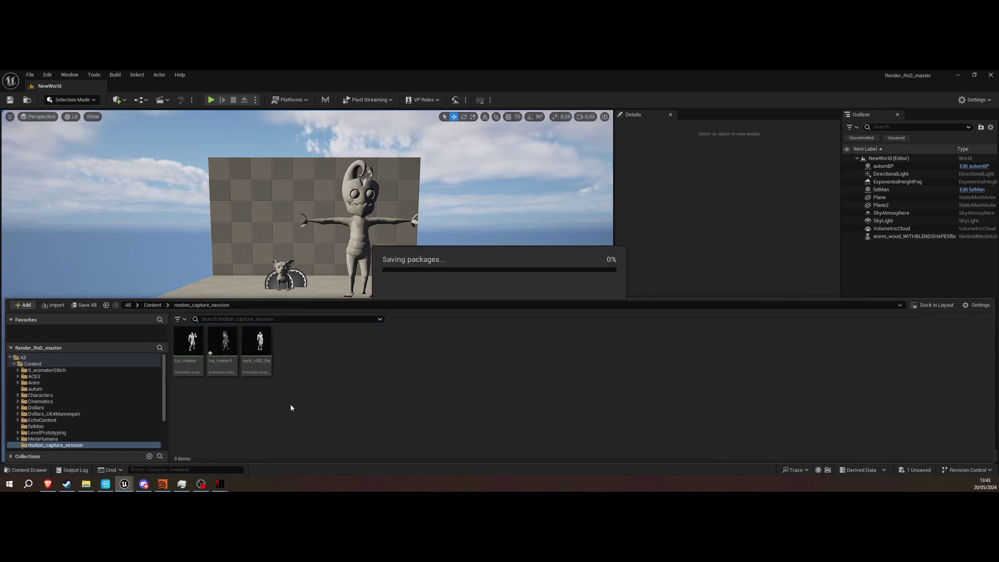
{"action": "double_click", "coordinate": [223, 343]}
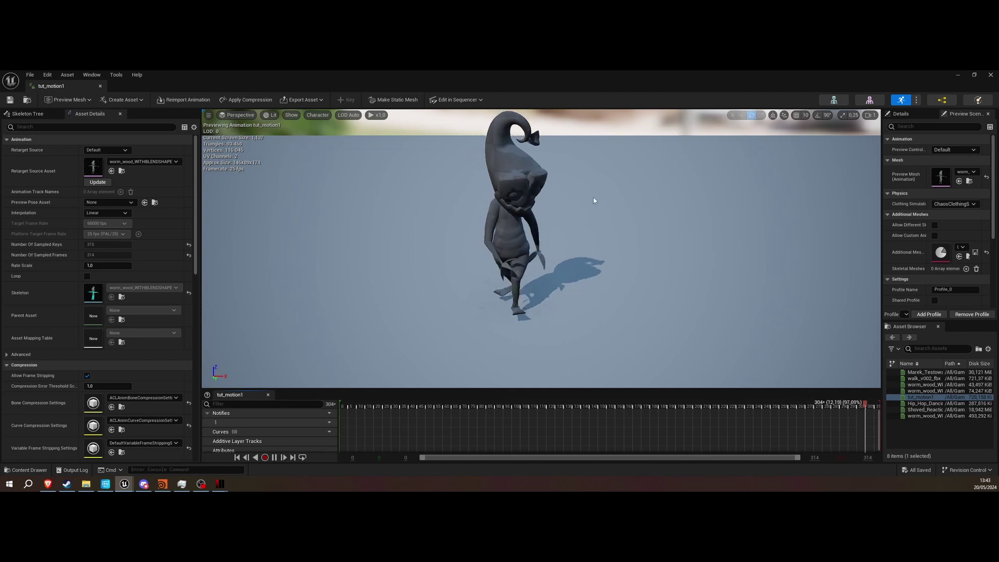
Step: Close the tut_motion1 editor and import worm_wood_WITHBLENDSHAPESfbx using the Add model preset
{"action": "left_click", "coordinate": [991, 75]}
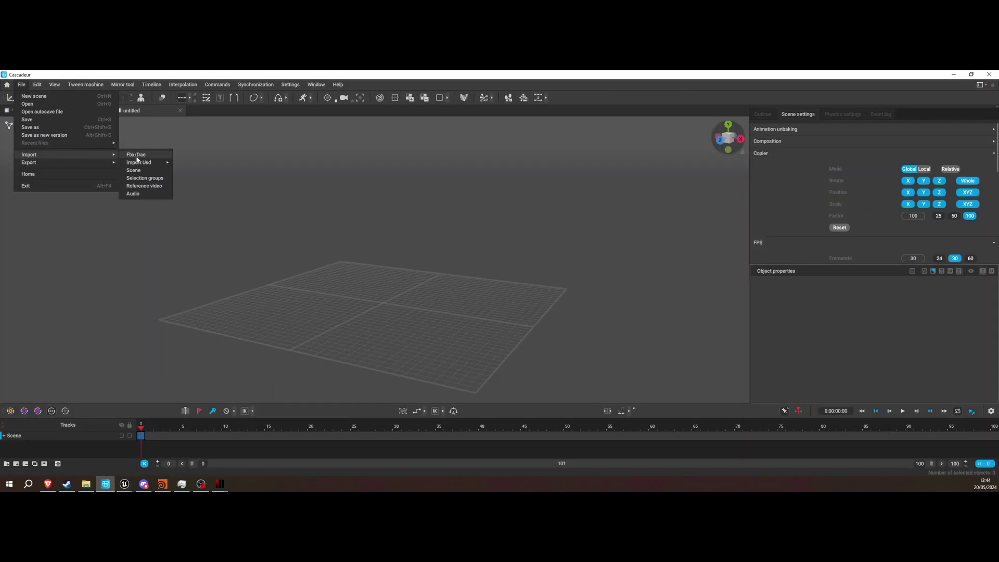
{"action": "left_click", "coordinate": [227, 147]}
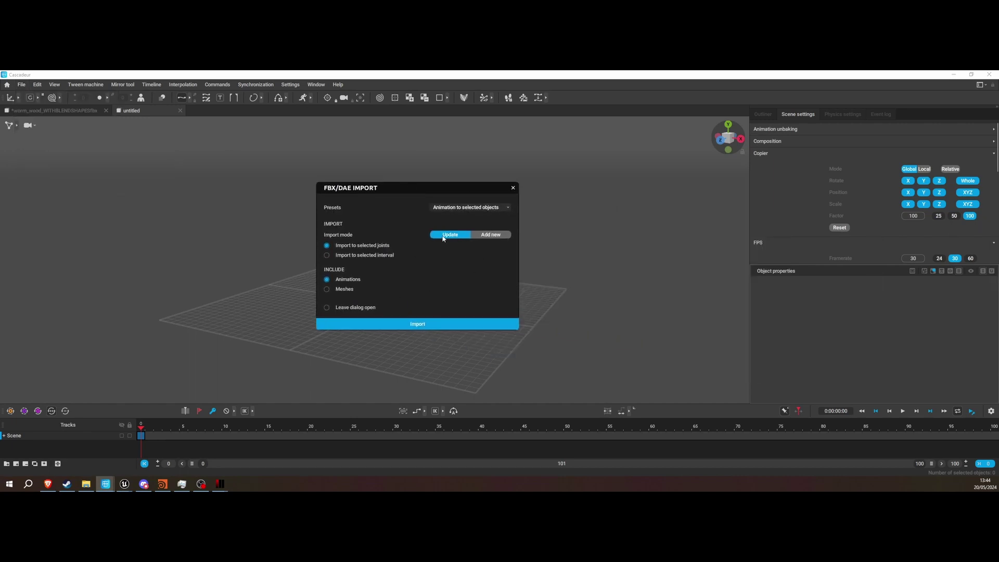
{"action": "left_click", "coordinate": [488, 208]}
{"action": "left_click", "coordinate": [470, 216]}
{"action": "left_click", "coordinate": [372, 326]}
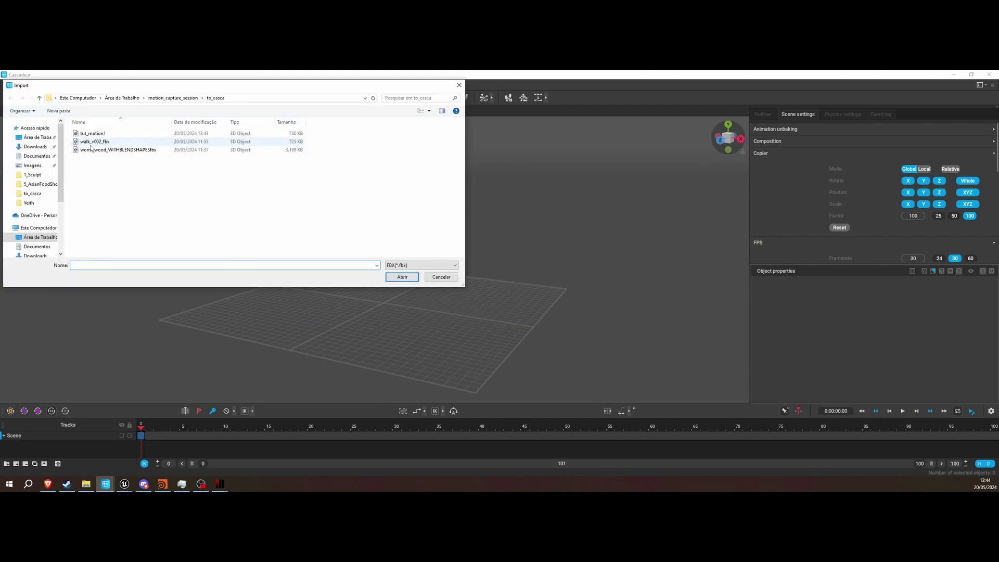
{"action": "left_click", "coordinate": [107, 151]}
{"action": "left_click", "coordinate": [401, 277]}
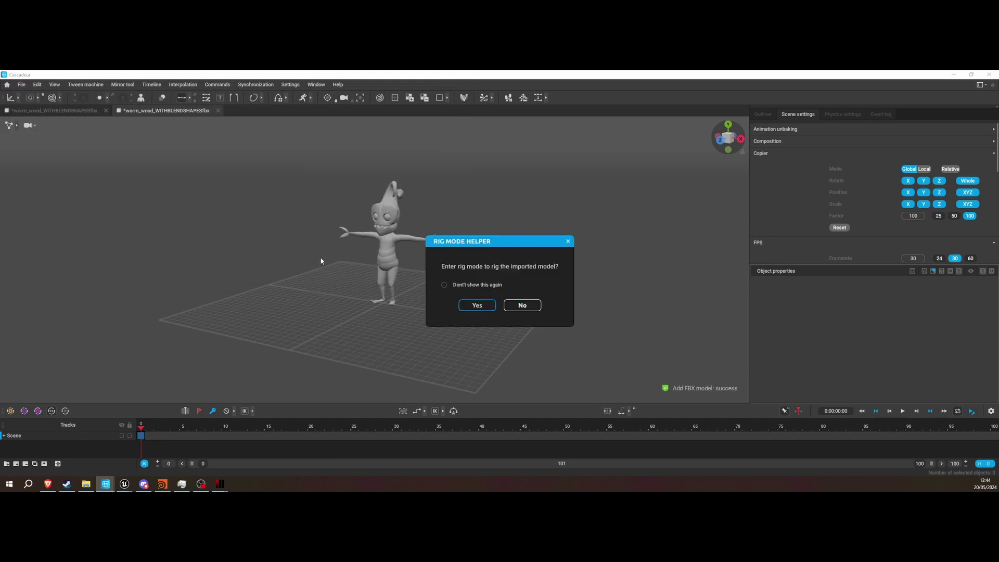
Step: Accept rig mode and Quick Rigging, dismiss the recognition warning, and generate the worm_wood rig
{"action": "left_click", "coordinate": [476, 305]}
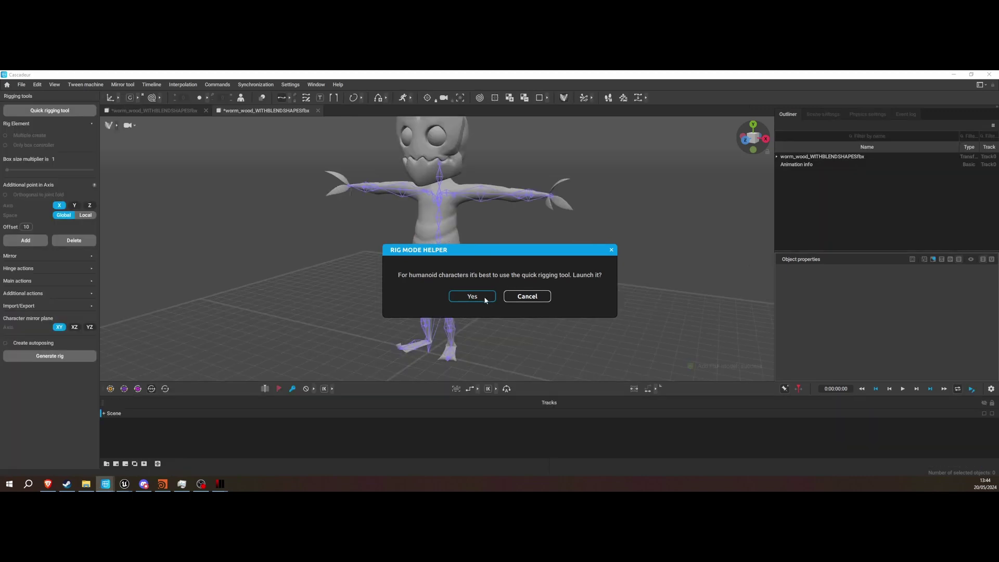
{"action": "left_click", "coordinate": [486, 300]}
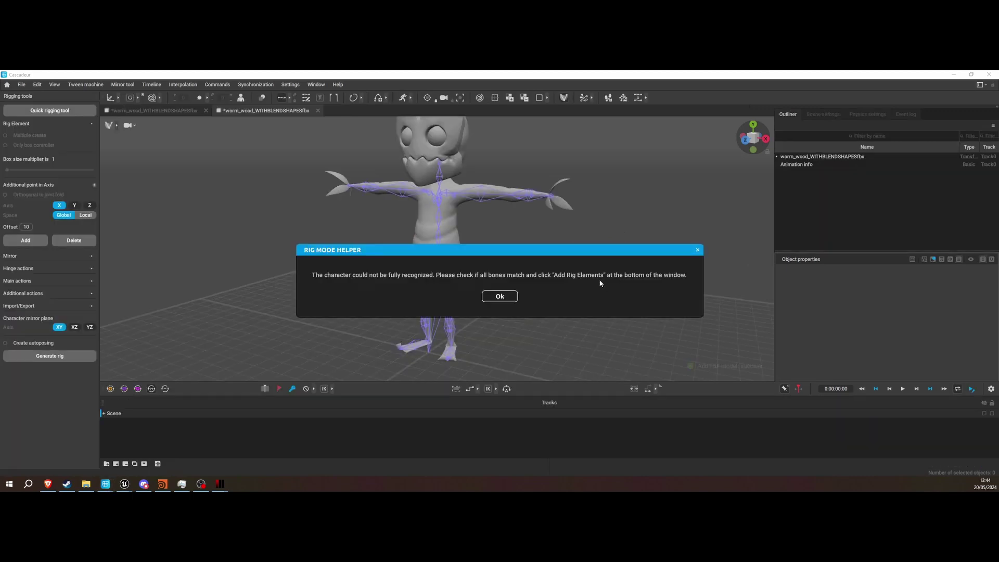
{"action": "left_click", "coordinate": [500, 296]}
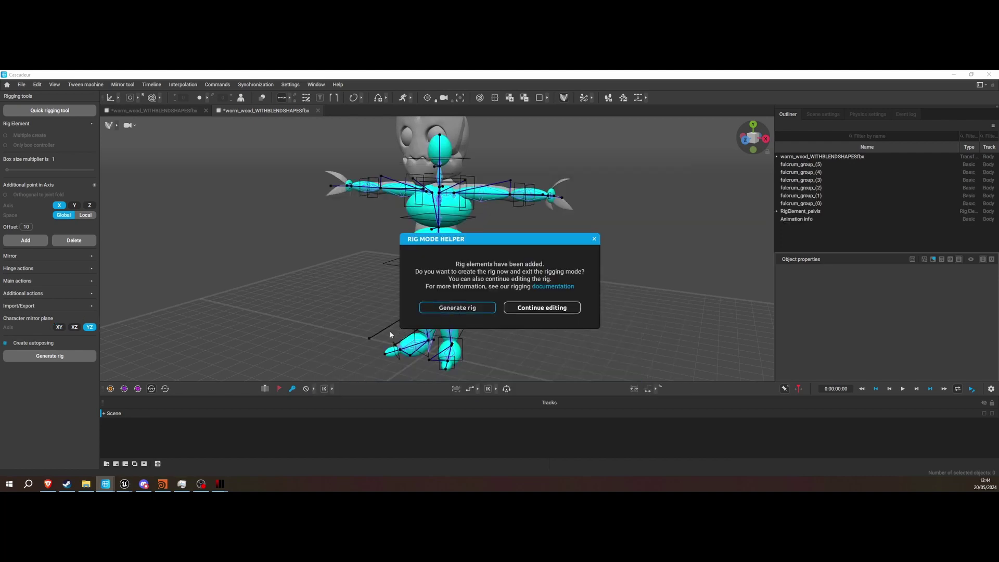
{"action": "left_click", "coordinate": [457, 307]}
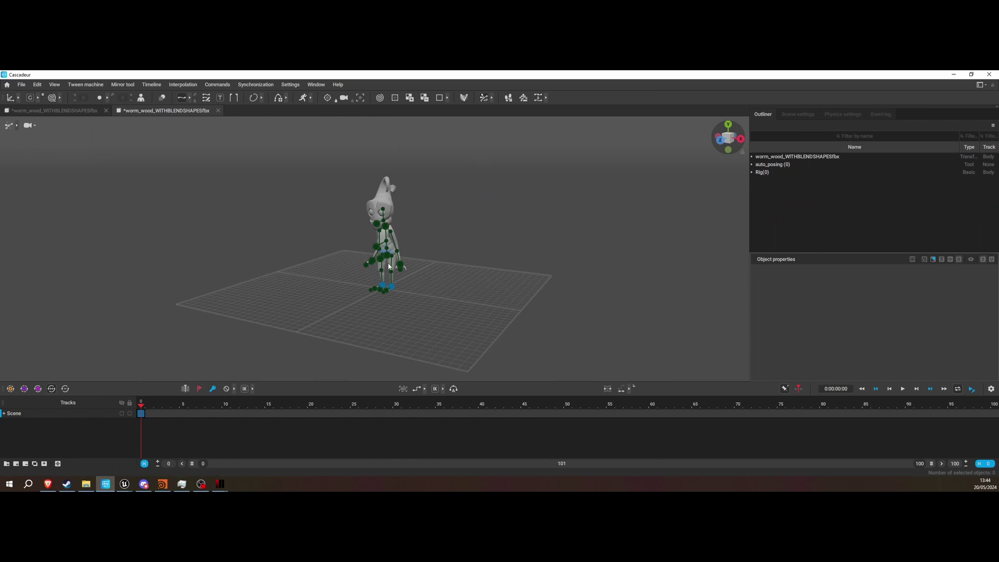
{"action": "scroll", "coordinate": [388, 266], "scroll_direction": "up", "scroll_amount": 2}
{"action": "left_click", "coordinate": [17, 127]}
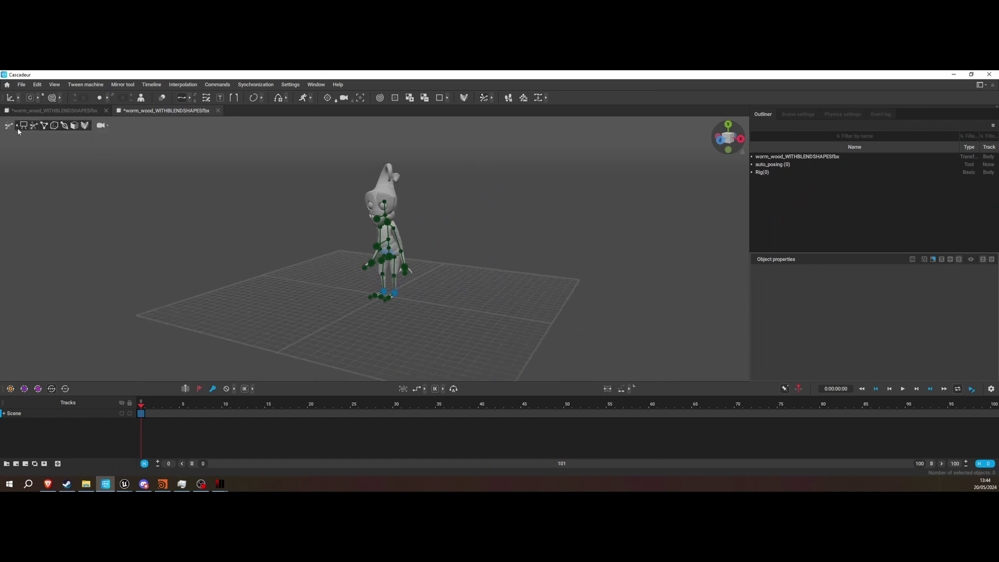
Step: Box-select the character's rig and snap it into T-pose with Go to T-pose
{"action": "left_click", "coordinate": [54, 125]}
{"action": "left_click_drag", "start_coordinate": [520, 155], "coordinate": [308, 324]}
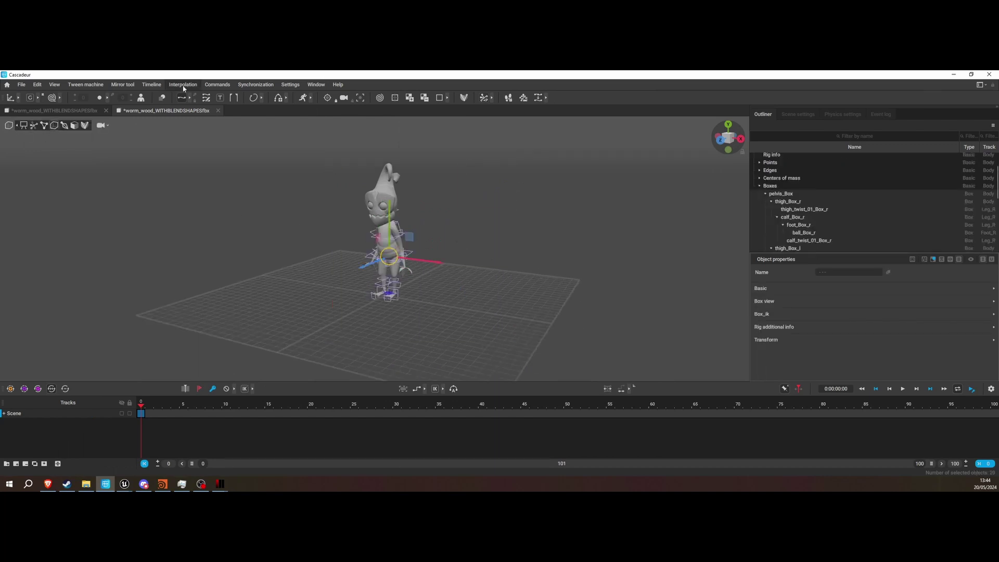
{"action": "left_click", "coordinate": [217, 85]}
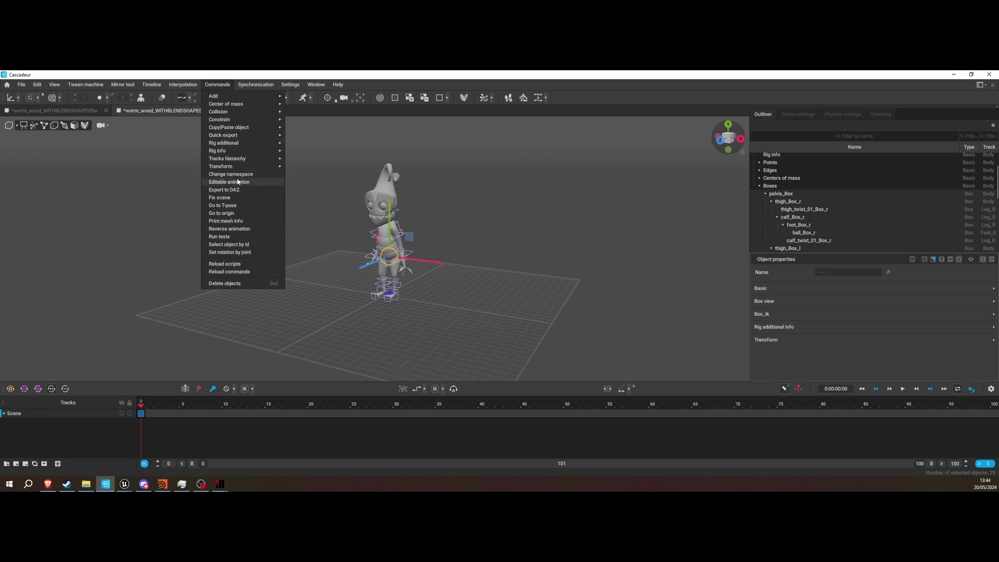
{"action": "left_click", "coordinate": [239, 206]}
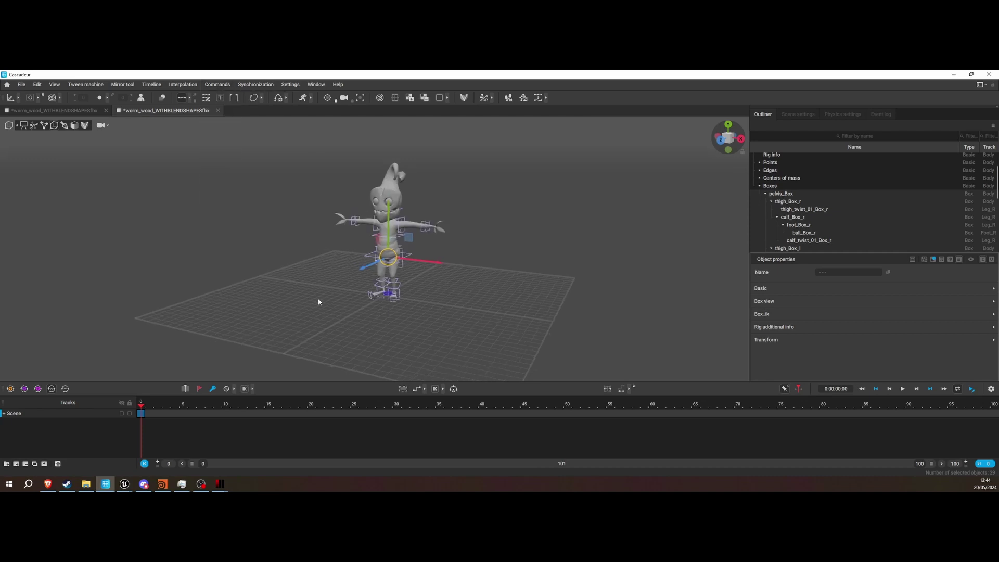
Step: Clear the selection, then box-select all 31 rig joints of the character
{"action": "left_click", "coordinate": [64, 126]}
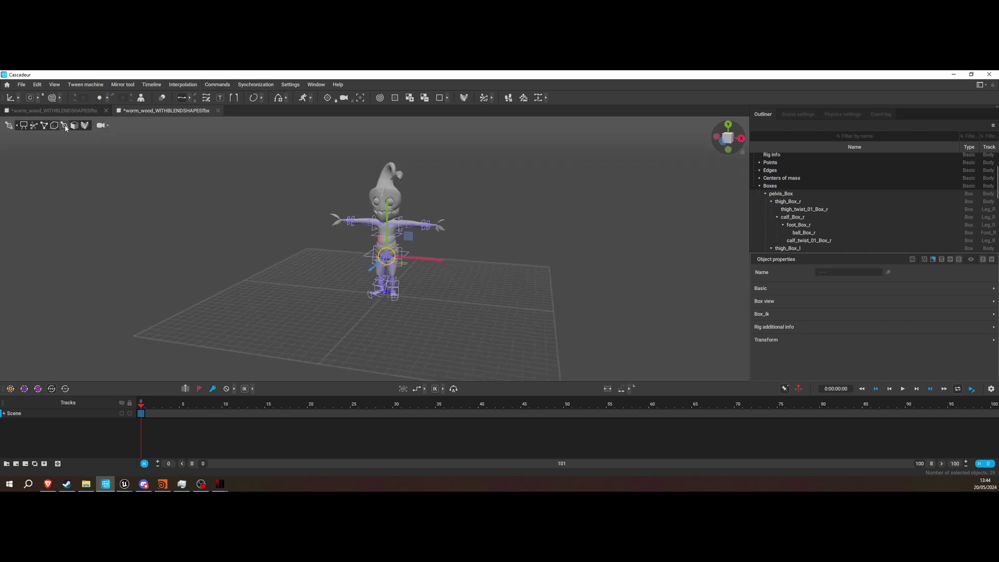
{"action": "left_click", "coordinate": [268, 287]}
{"action": "left_click_drag", "start_coordinate": [282, 158], "coordinate": [514, 328]}
Step: Import tut_motion1 with the Animation preset onto the selected joints, filling frames 0–377
{"action": "left_click", "coordinate": [22, 85]}
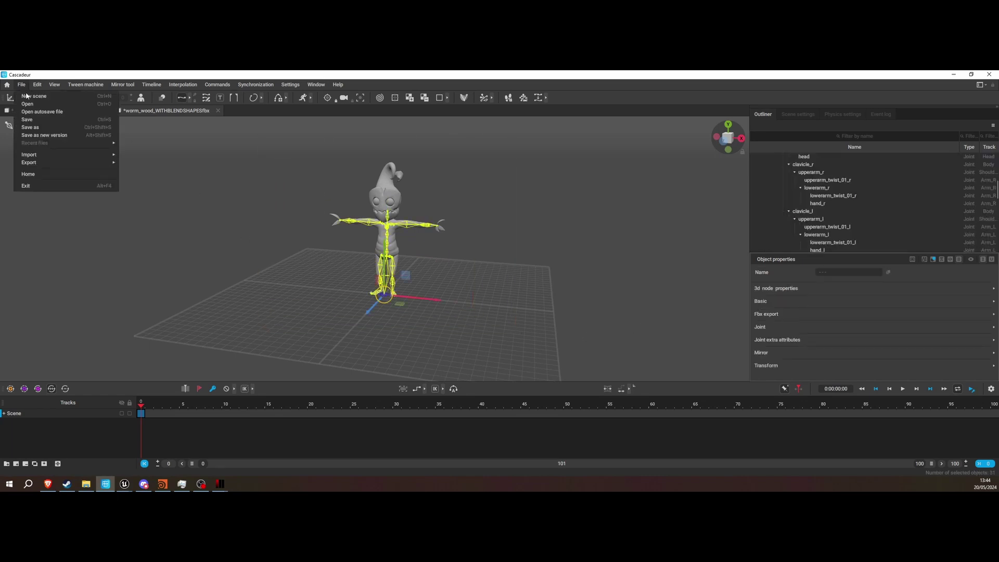
{"action": "mouse_move", "coordinate": [102, 155]}
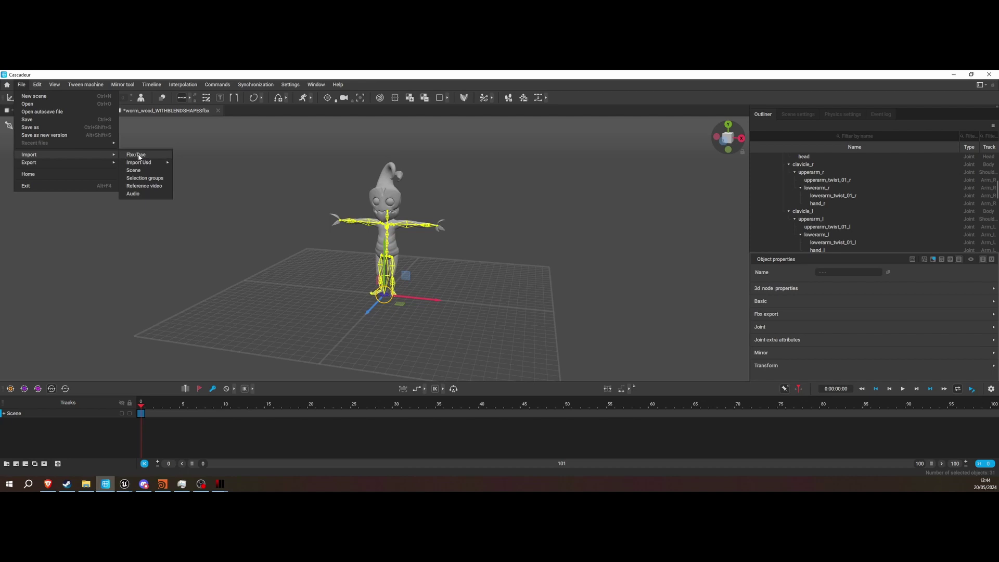
{"action": "left_click", "coordinate": [359, 163]}
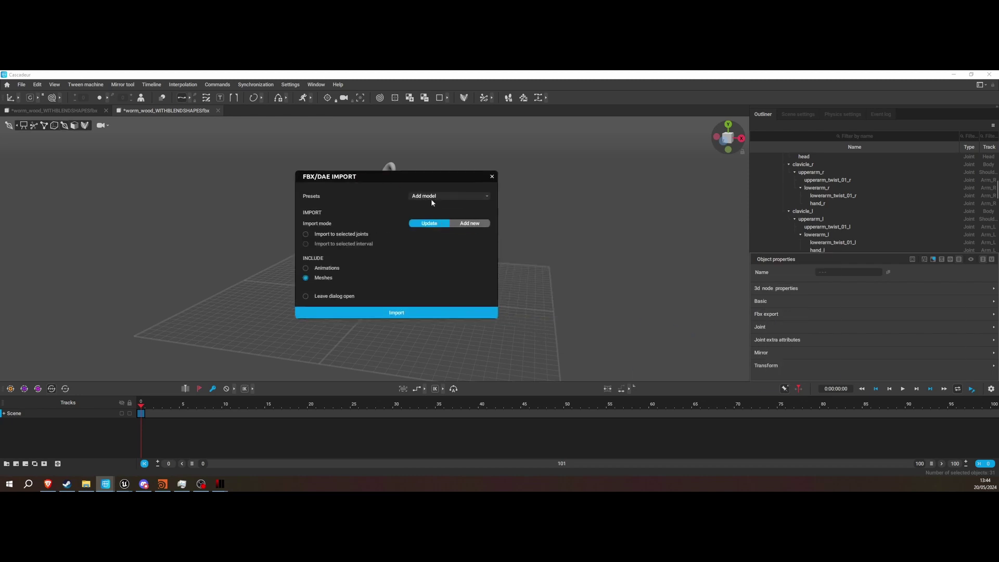
{"action": "left_click", "coordinate": [431, 198]}
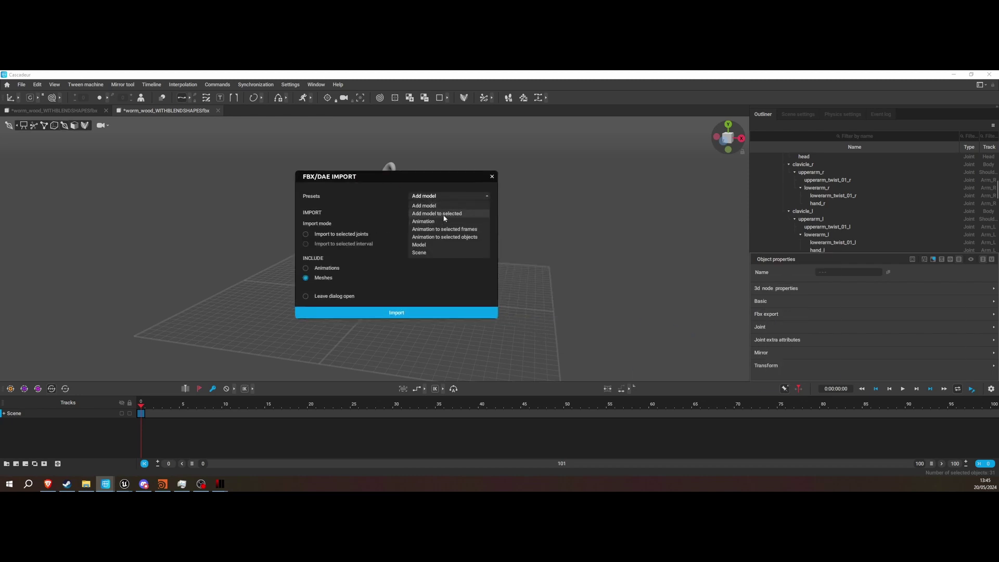
{"action": "left_click", "coordinate": [434, 221]}
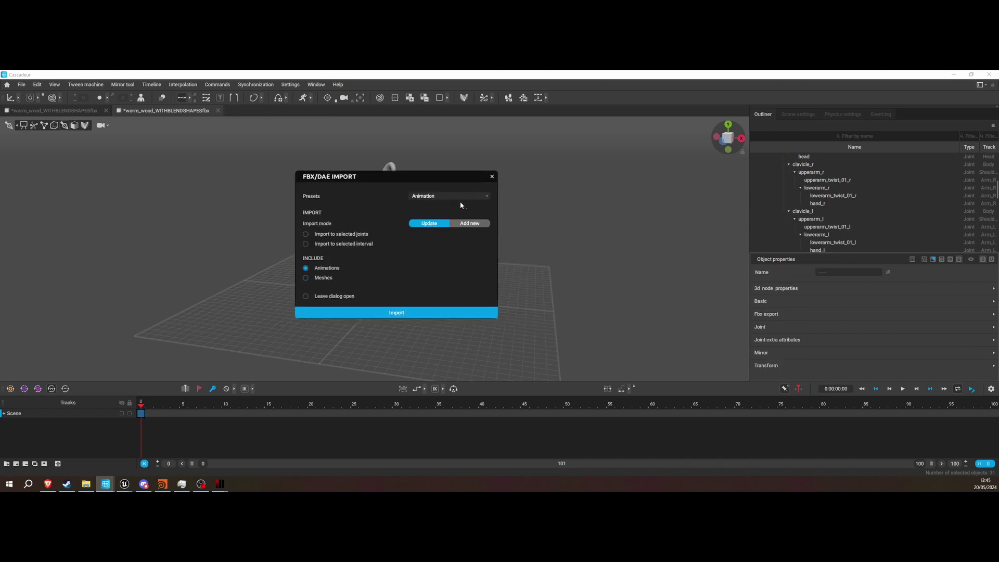
{"action": "left_click", "coordinate": [449, 197]}
{"action": "left_click", "coordinate": [448, 241]}
{"action": "left_click", "coordinate": [414, 313]}
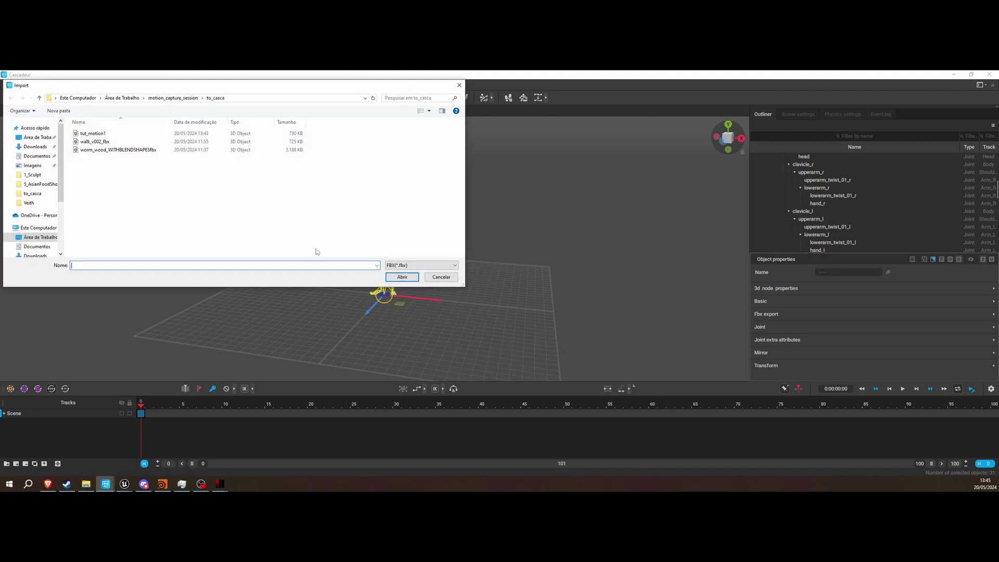
{"action": "left_click", "coordinate": [116, 134]}
{"action": "left_click", "coordinate": [402, 277]}
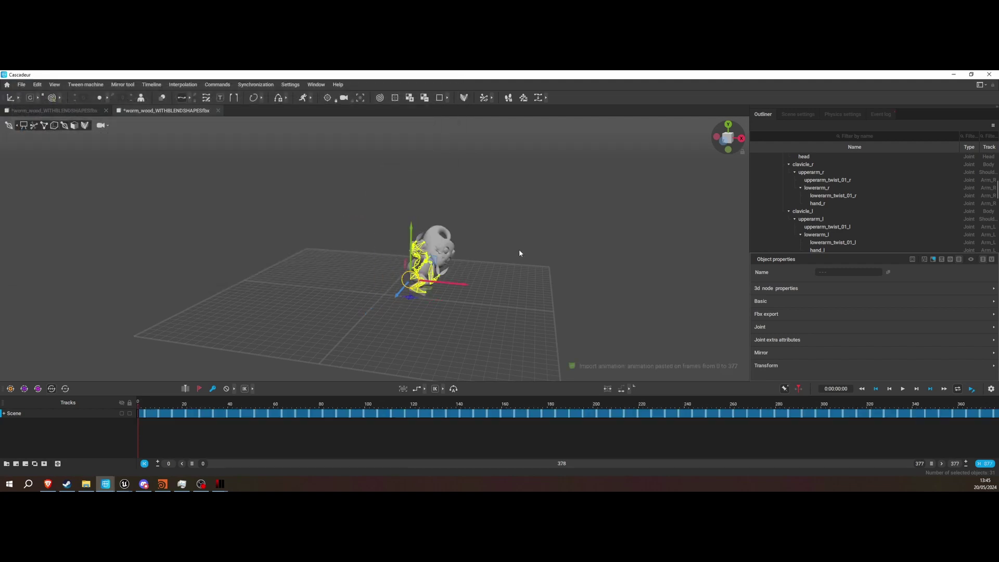
{"action": "right_click_drag", "start_coordinate": [356, 331], "coordinate": [277, 337]}
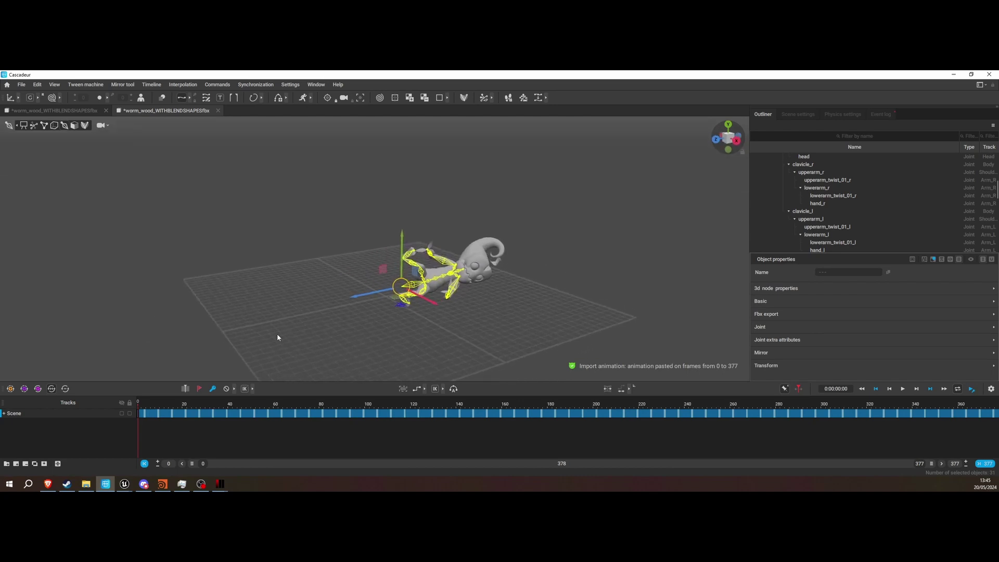
Step: Turn on interval editing for the whole animation and review the Scene and physics settings
{"action": "left_click", "coordinate": [622, 389]}
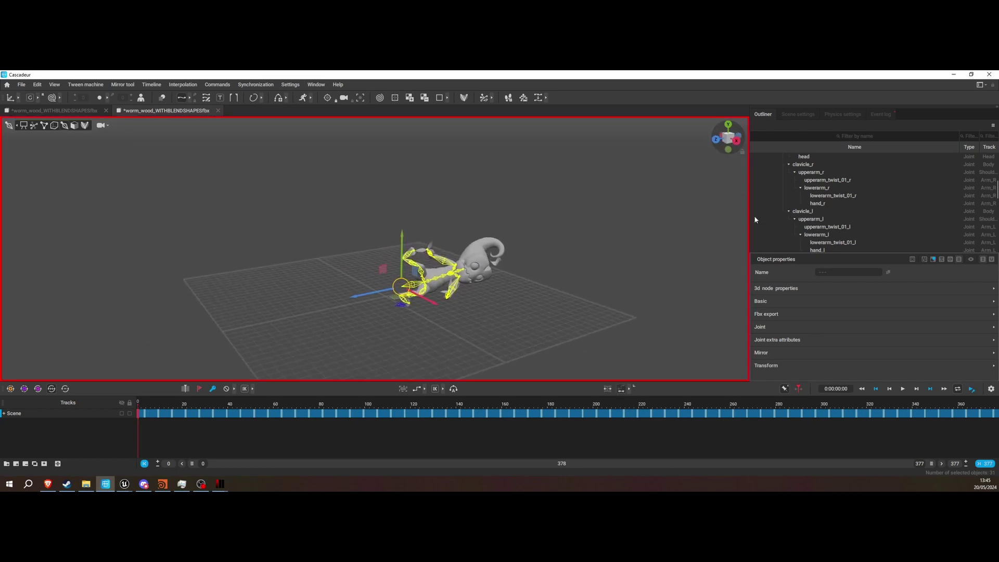
{"action": "left_click", "coordinate": [873, 114]}
{"action": "left_click", "coordinate": [799, 115]}
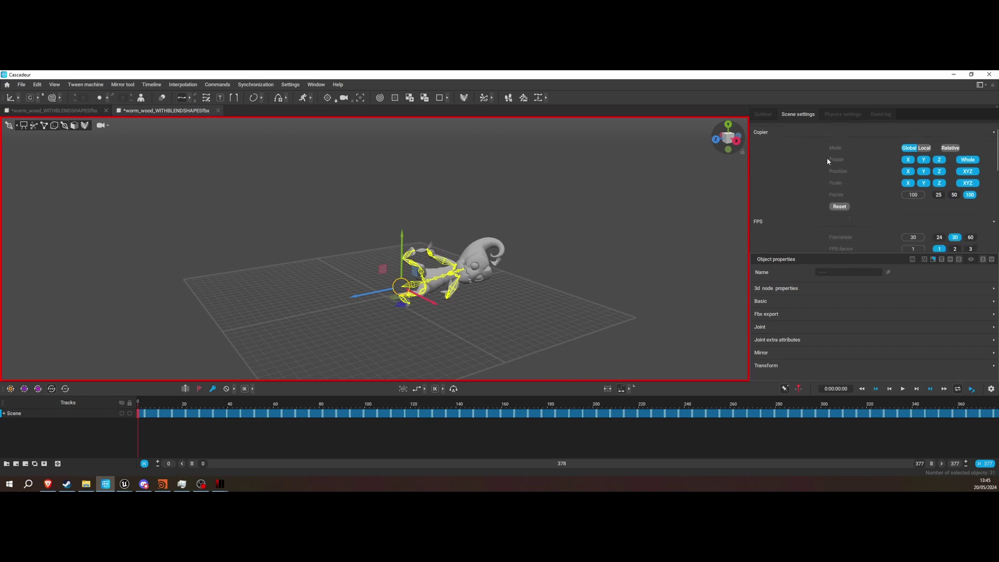
{"action": "left_click", "coordinate": [847, 114]}
{"action": "left_click", "coordinate": [802, 118]}
{"action": "scroll", "coordinate": [793, 161], "scroll_direction": "down", "scroll_amount": 5}
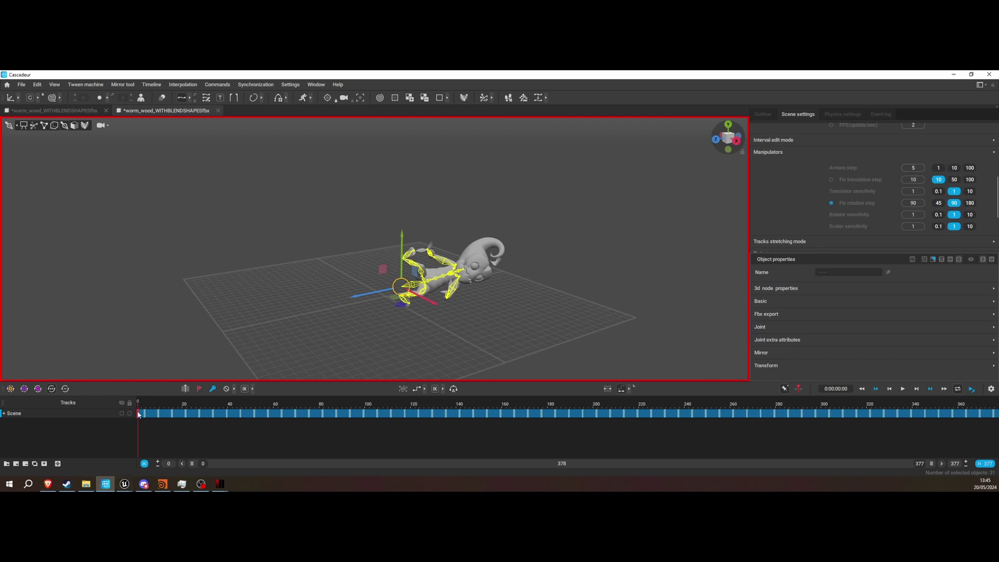
Step: Rotate the character 90° to stand upright, then disable interval editing and deselect
{"action": "left_click_drag", "start_coordinate": [139, 415], "coordinate": [991, 415]}
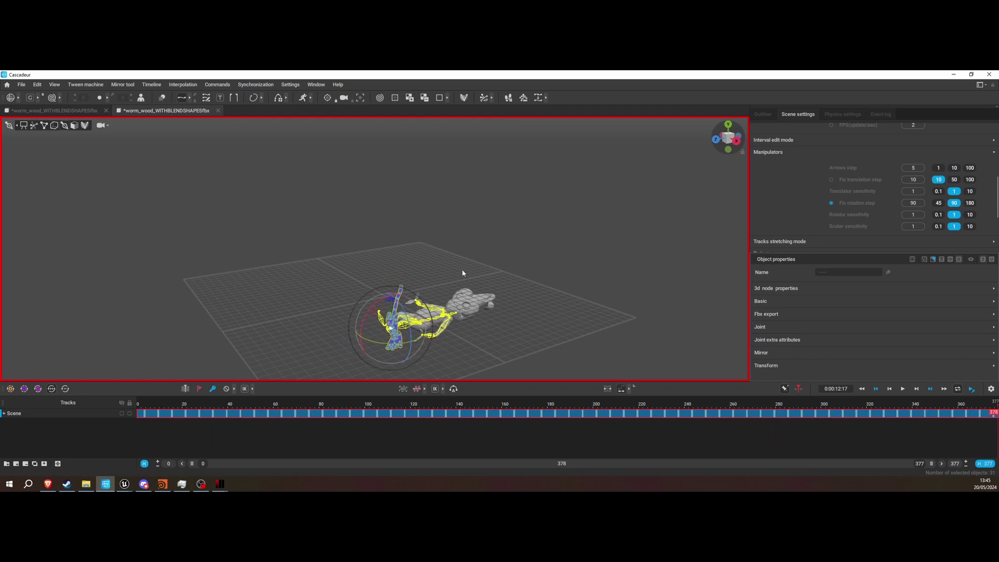
{"action": "left_click_drag", "start_coordinate": [366, 311], "coordinate": [362, 315]}
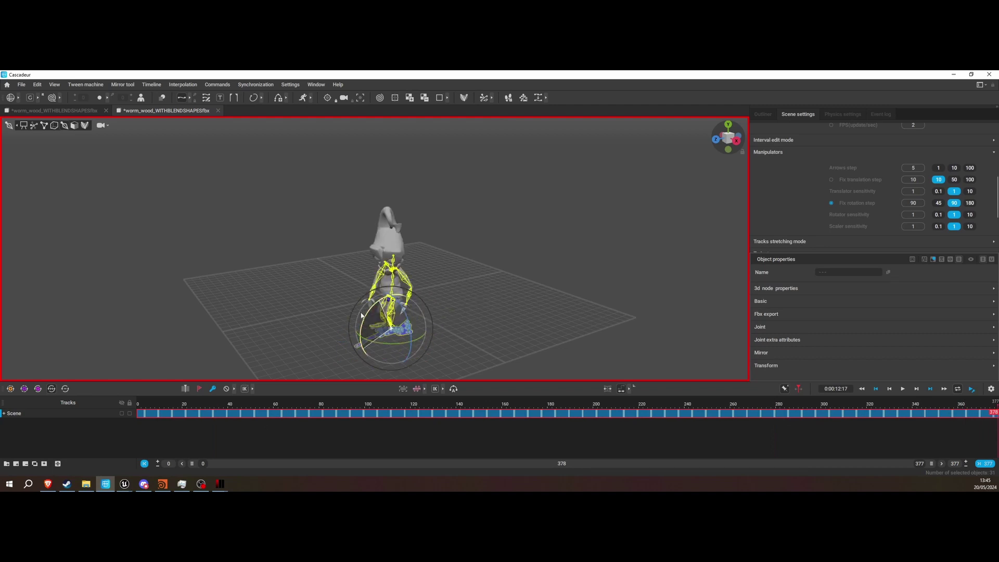
{"action": "mouse_move", "coordinate": [144, 404]}
{"action": "left_mouse_down"}
{"action": "mouse_move", "coordinate": [692, 405]}
{"action": "mouse_move", "coordinate": [138, 406]}
{"action": "left_mouse_up"}
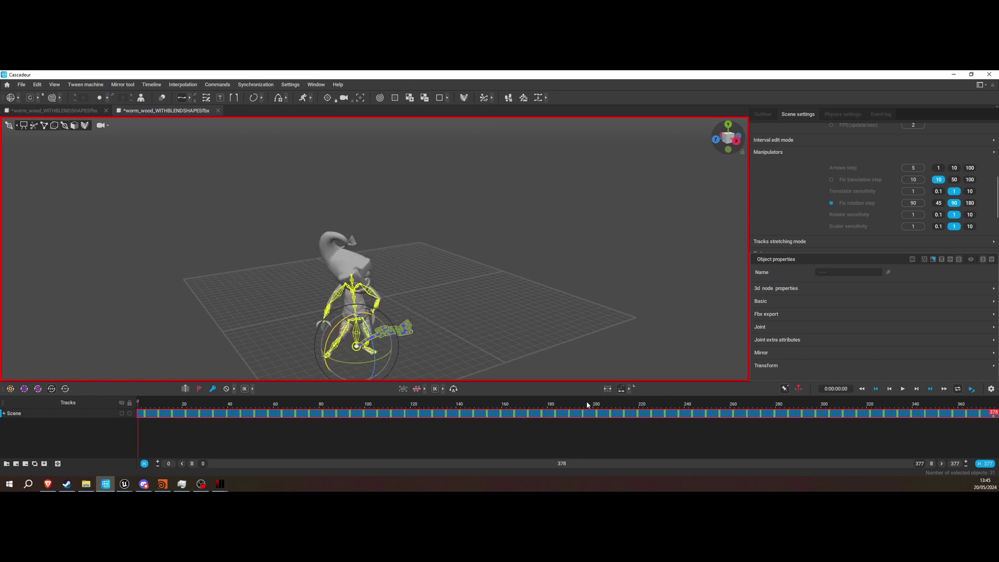
{"action": "left_click", "coordinate": [621, 389]}
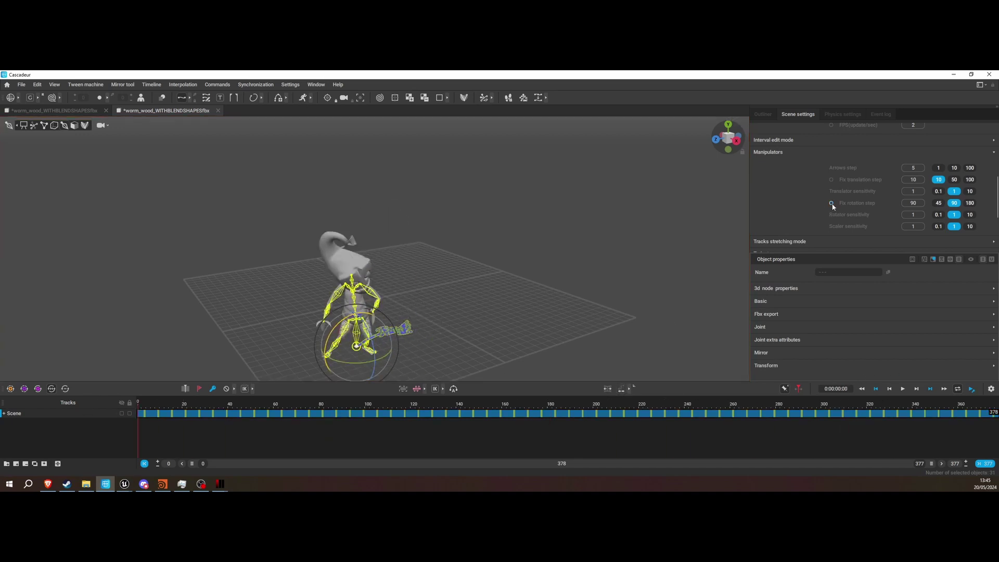
{"action": "left_click", "coordinate": [508, 241]}
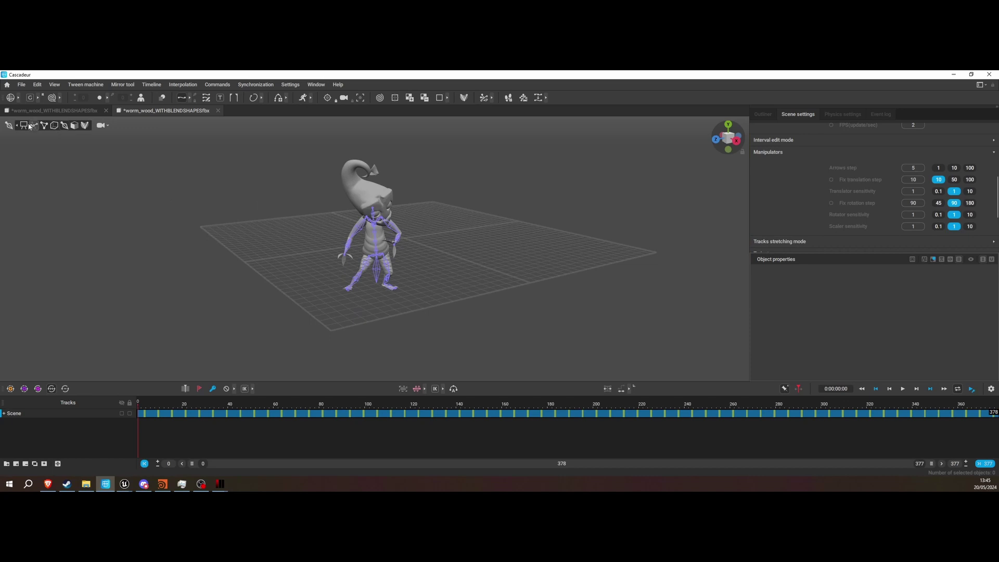
Step: Play the imported motion to review it, rewind to frame 0, and enable AutoPhysics
{"action": "middle_click_drag", "start_coordinate": [414, 263], "coordinate": [391, 301]}
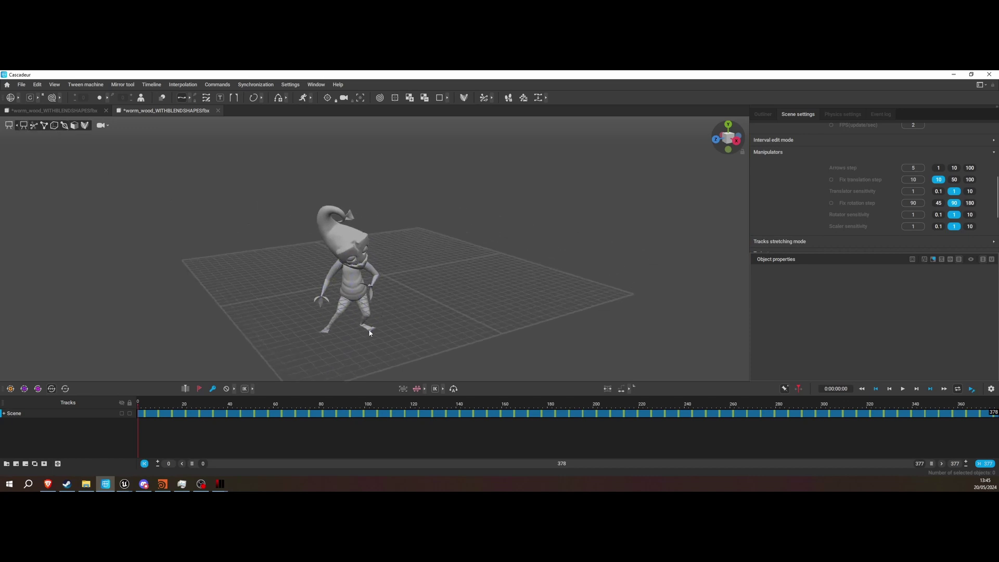
{"action": "key", "text": "space"}
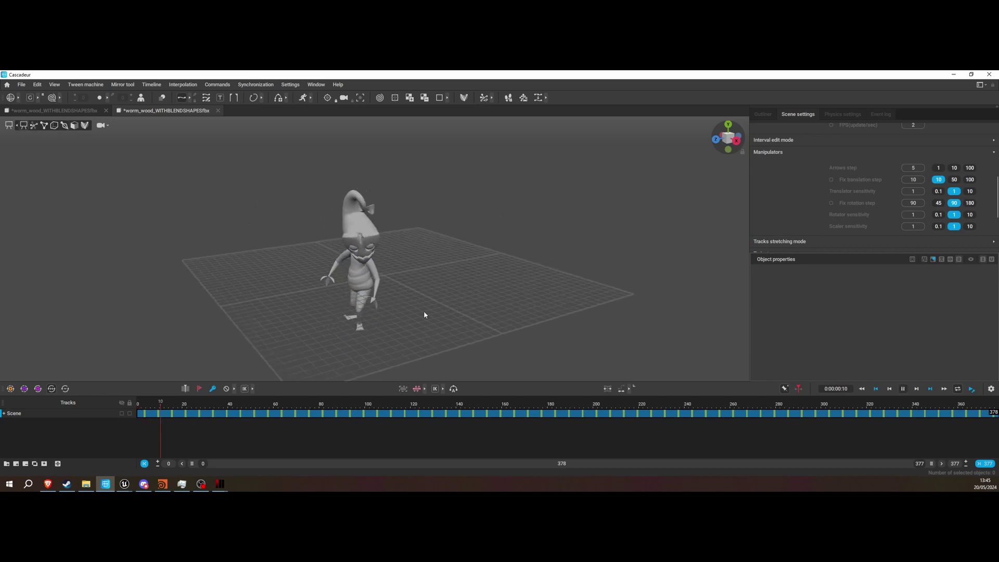
{"action": "right_click_drag", "start_coordinate": [441, 307], "coordinate": [369, 269]}
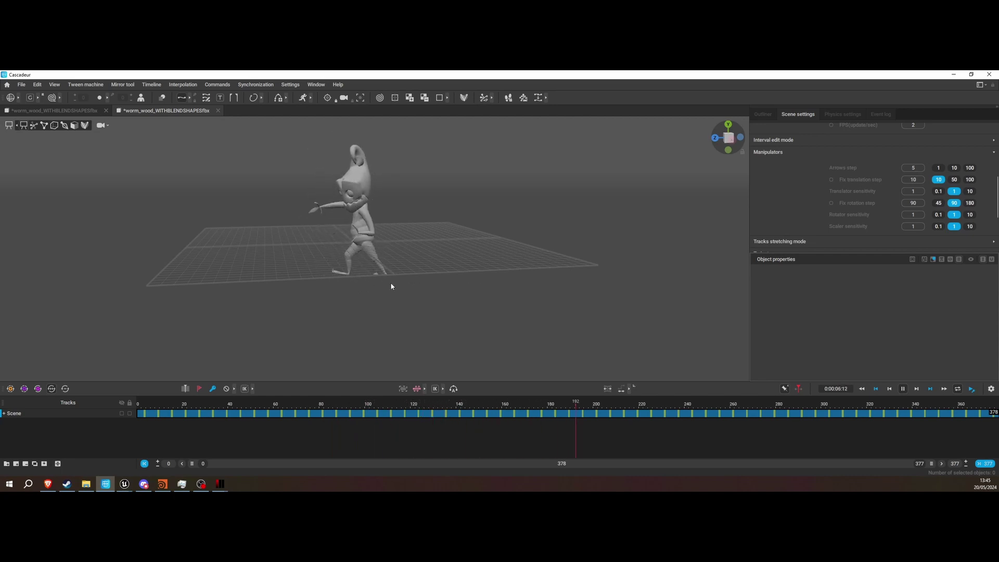
{"action": "left_click", "coordinate": [291, 402]}
{"action": "left_click_drag", "start_coordinate": [291, 402], "coordinate": [124, 407]}
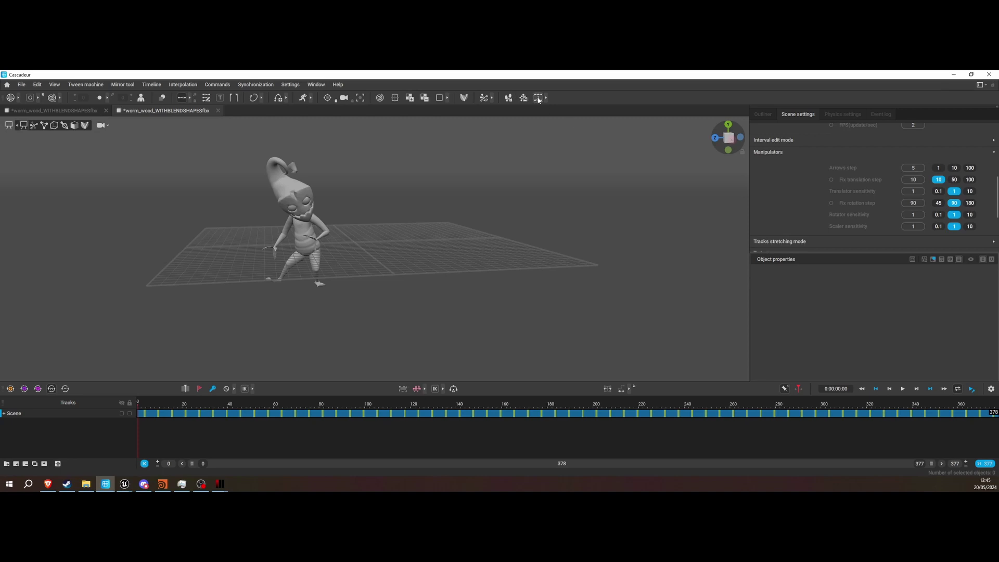
{"action": "key", "text": "space"}
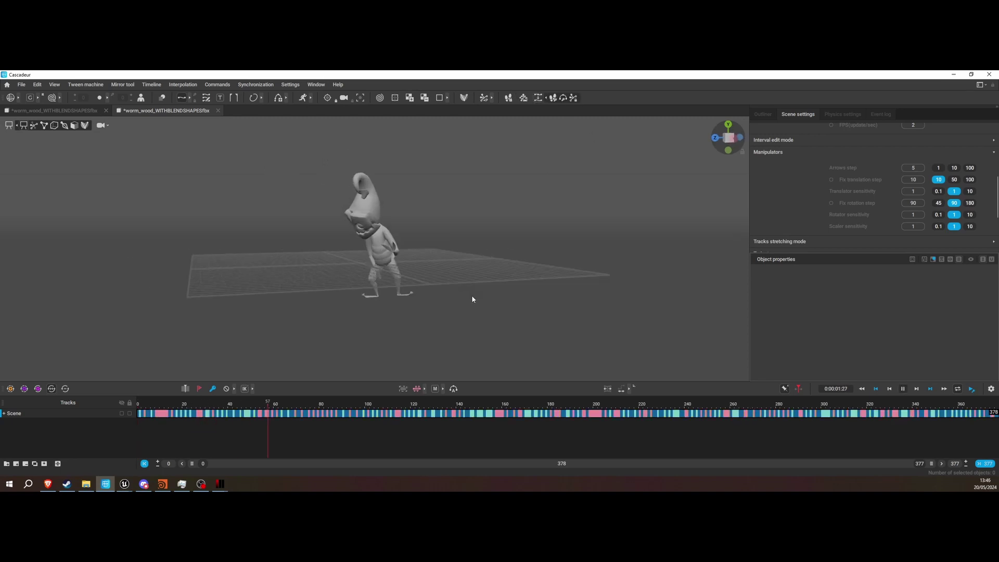
{"action": "key", "text": "space"}
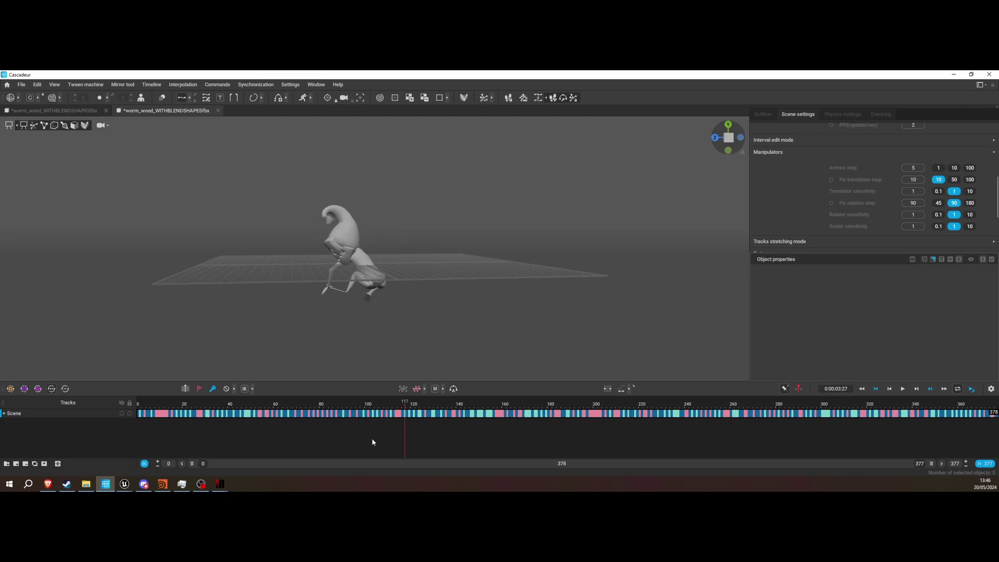
{"action": "left_click_drag", "start_coordinate": [404, 408], "coordinate": [119, 404]}
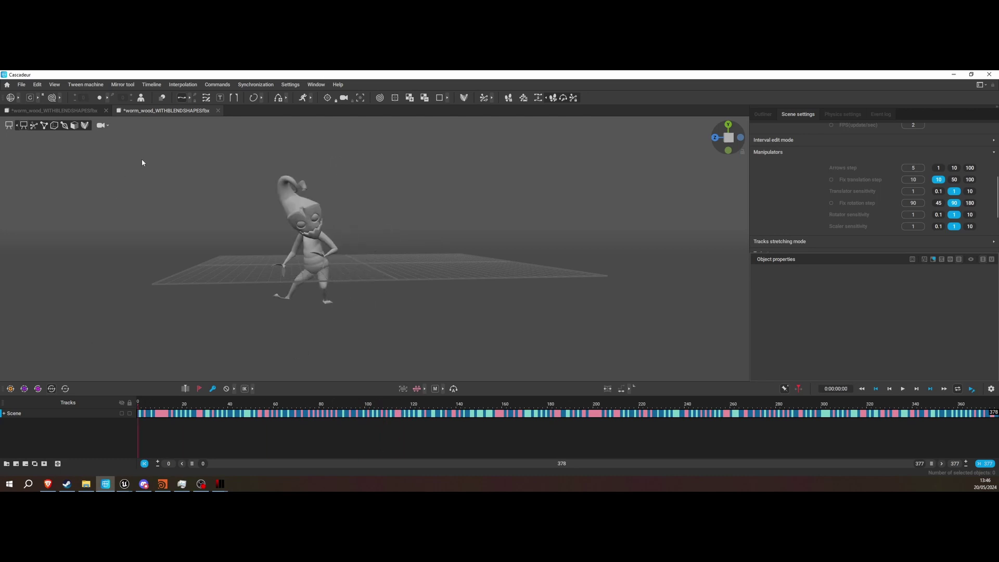
{"action": "left_click", "coordinate": [303, 98]}
Step: Play the AutoPhysics-corrected animation alongside the original, orbiting to view both characters
{"action": "right_click_drag", "start_coordinate": [292, 276], "coordinate": [358, 300]}
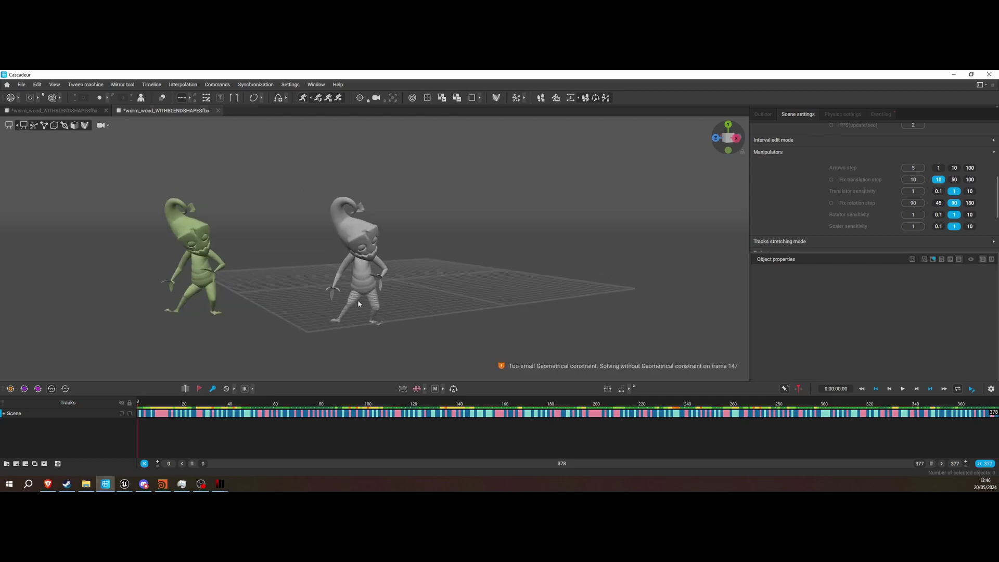
{"action": "right_click_drag", "start_coordinate": [410, 330], "coordinate": [447, 326]}
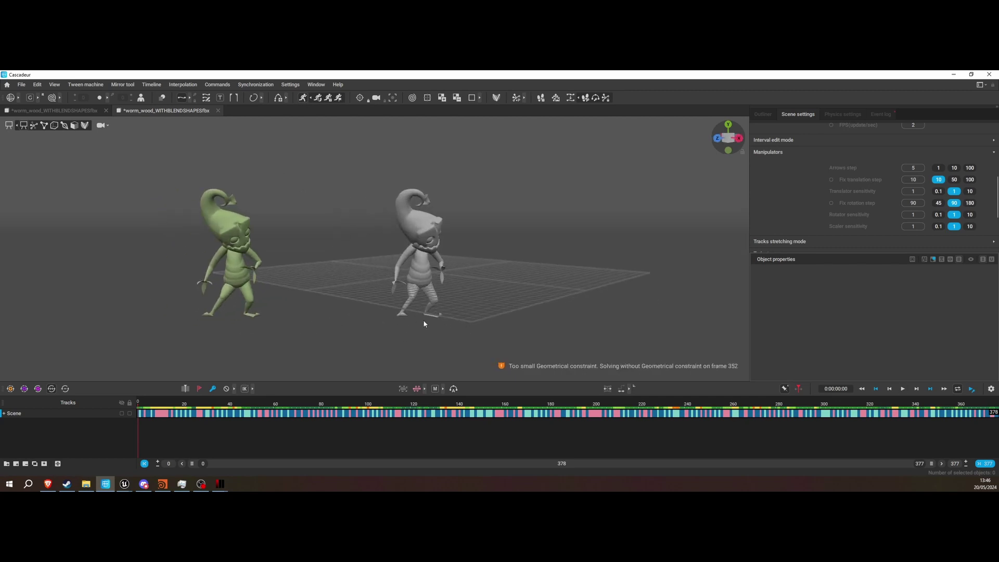
{"action": "key", "text": "space"}
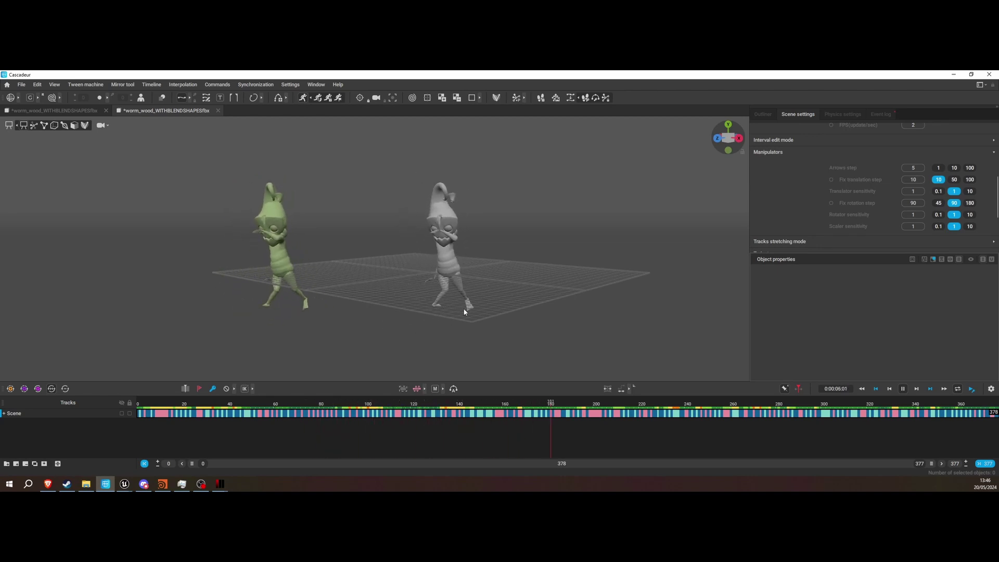
{"action": "right_click_drag", "start_coordinate": [419, 323], "coordinate": [408, 326]}
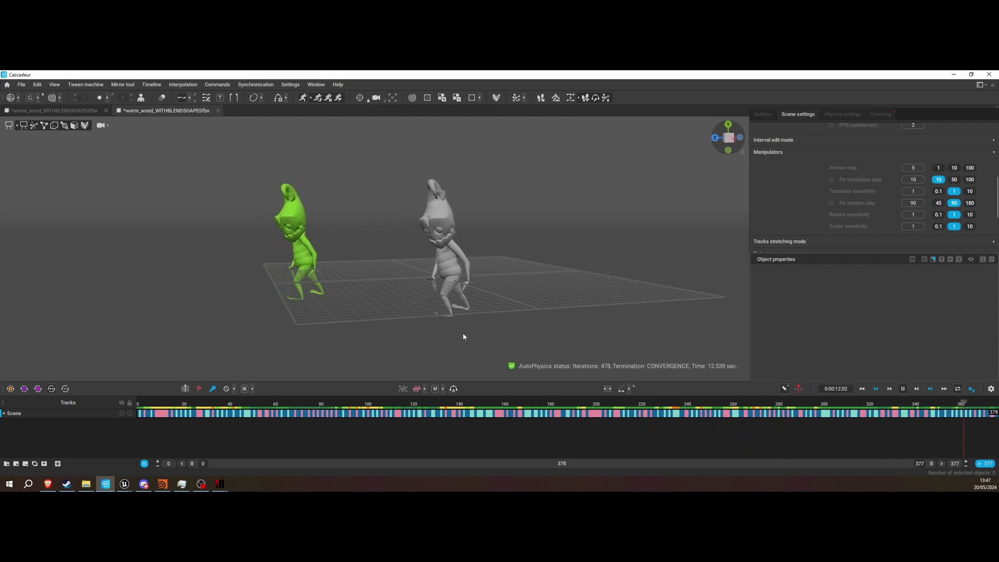
{"action": "right_click_drag", "start_coordinate": [463, 336], "coordinate": [497, 339]}
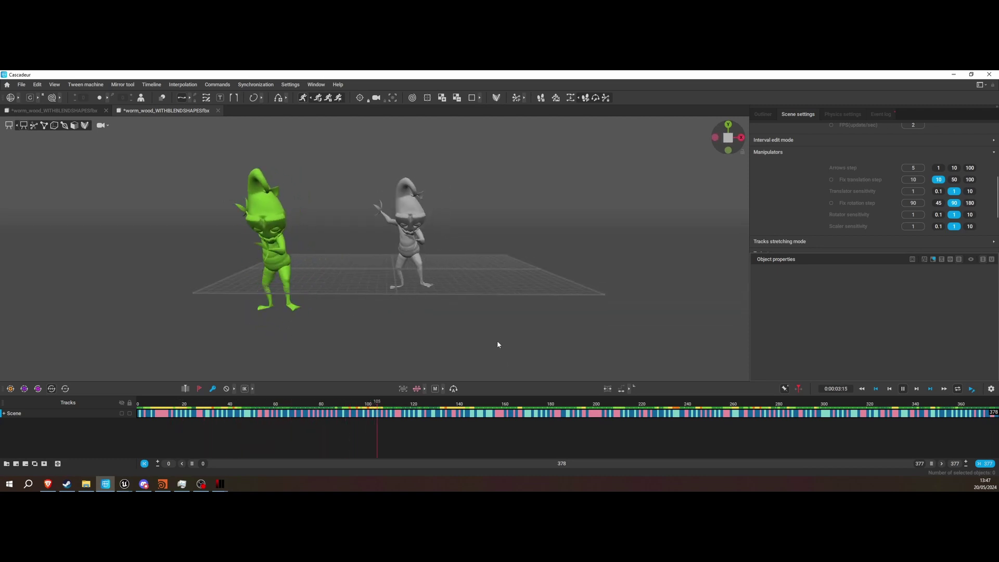
{"action": "key", "text": "space"}
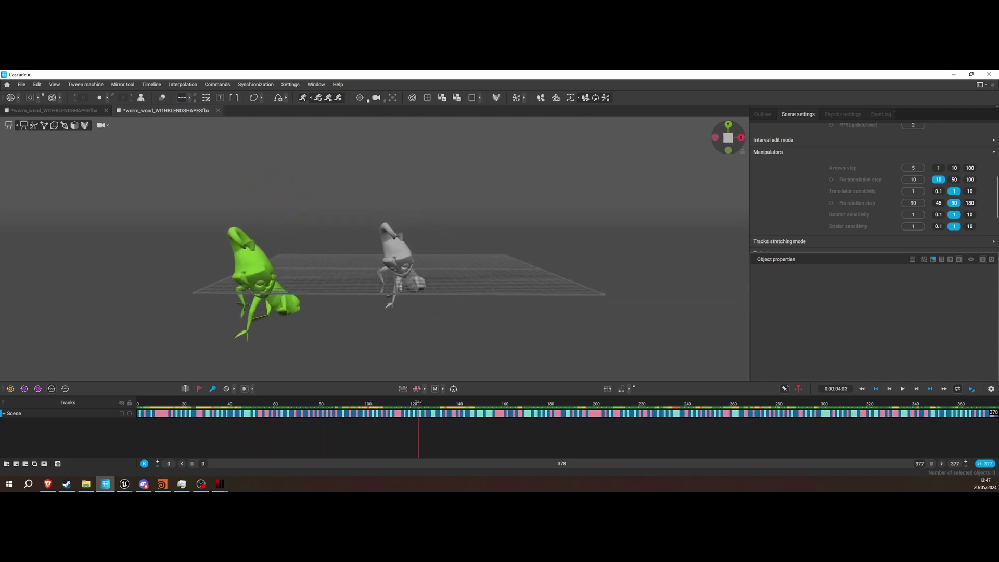